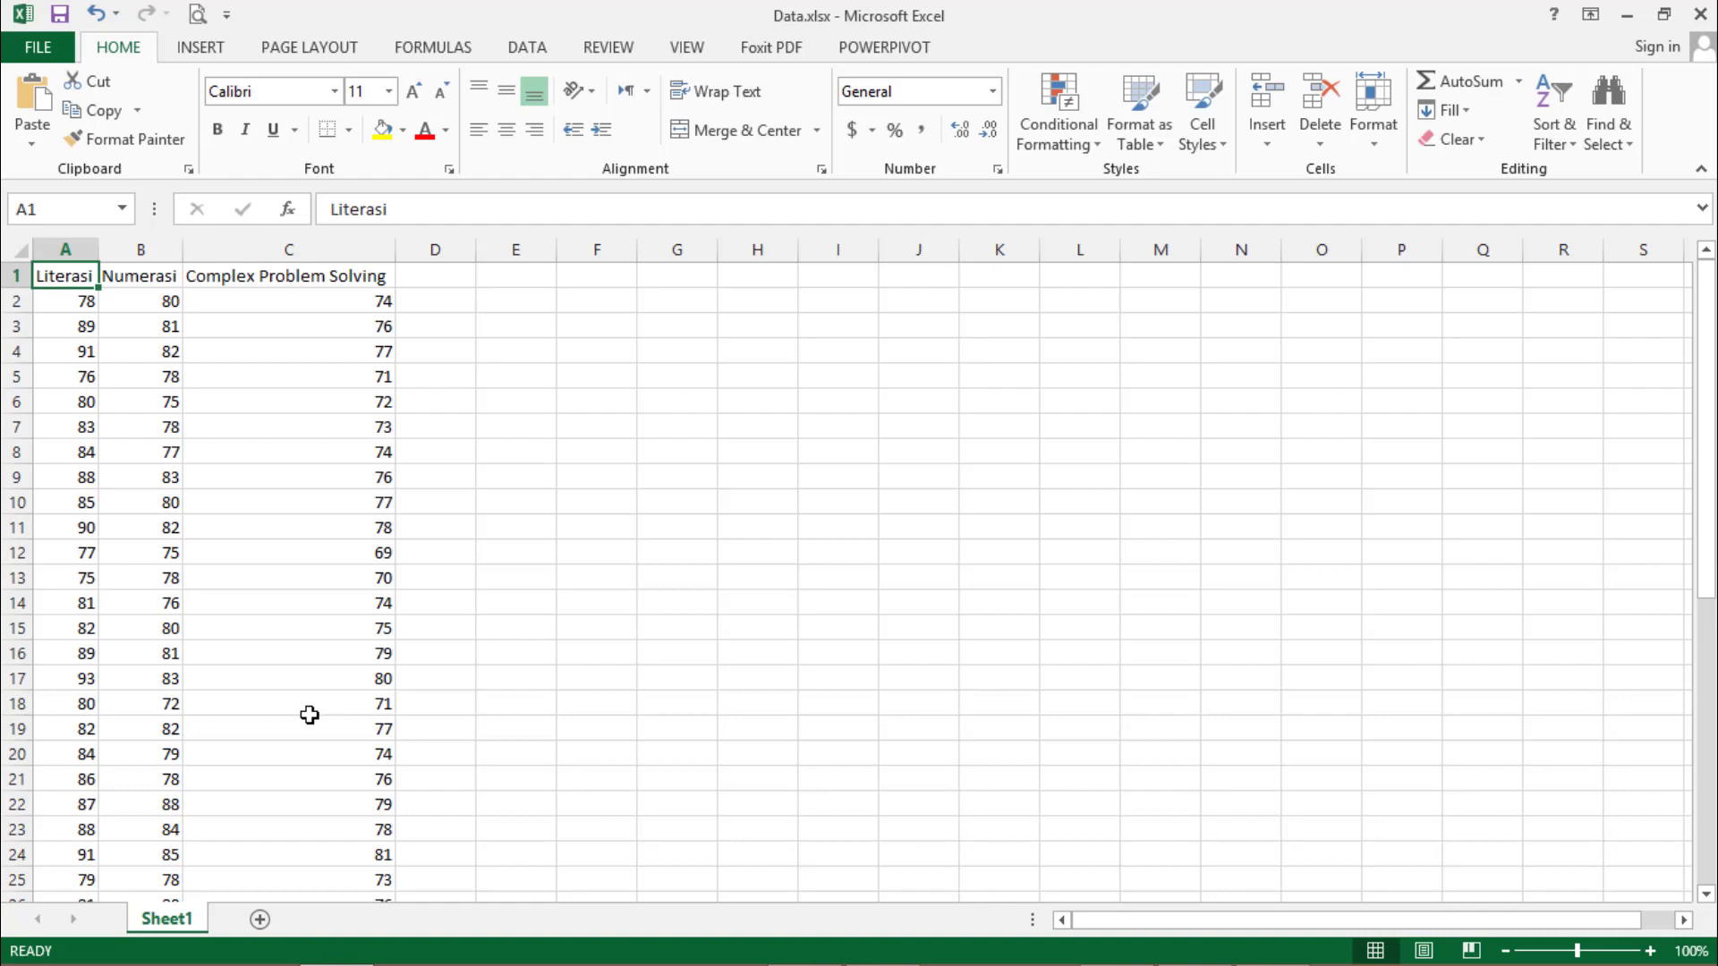
# Select all data in the Excel sheet, switch to Minitab and look through the same three columns down to the last row
pyautogui.hotkey('ctrl', 'shift', 'End')
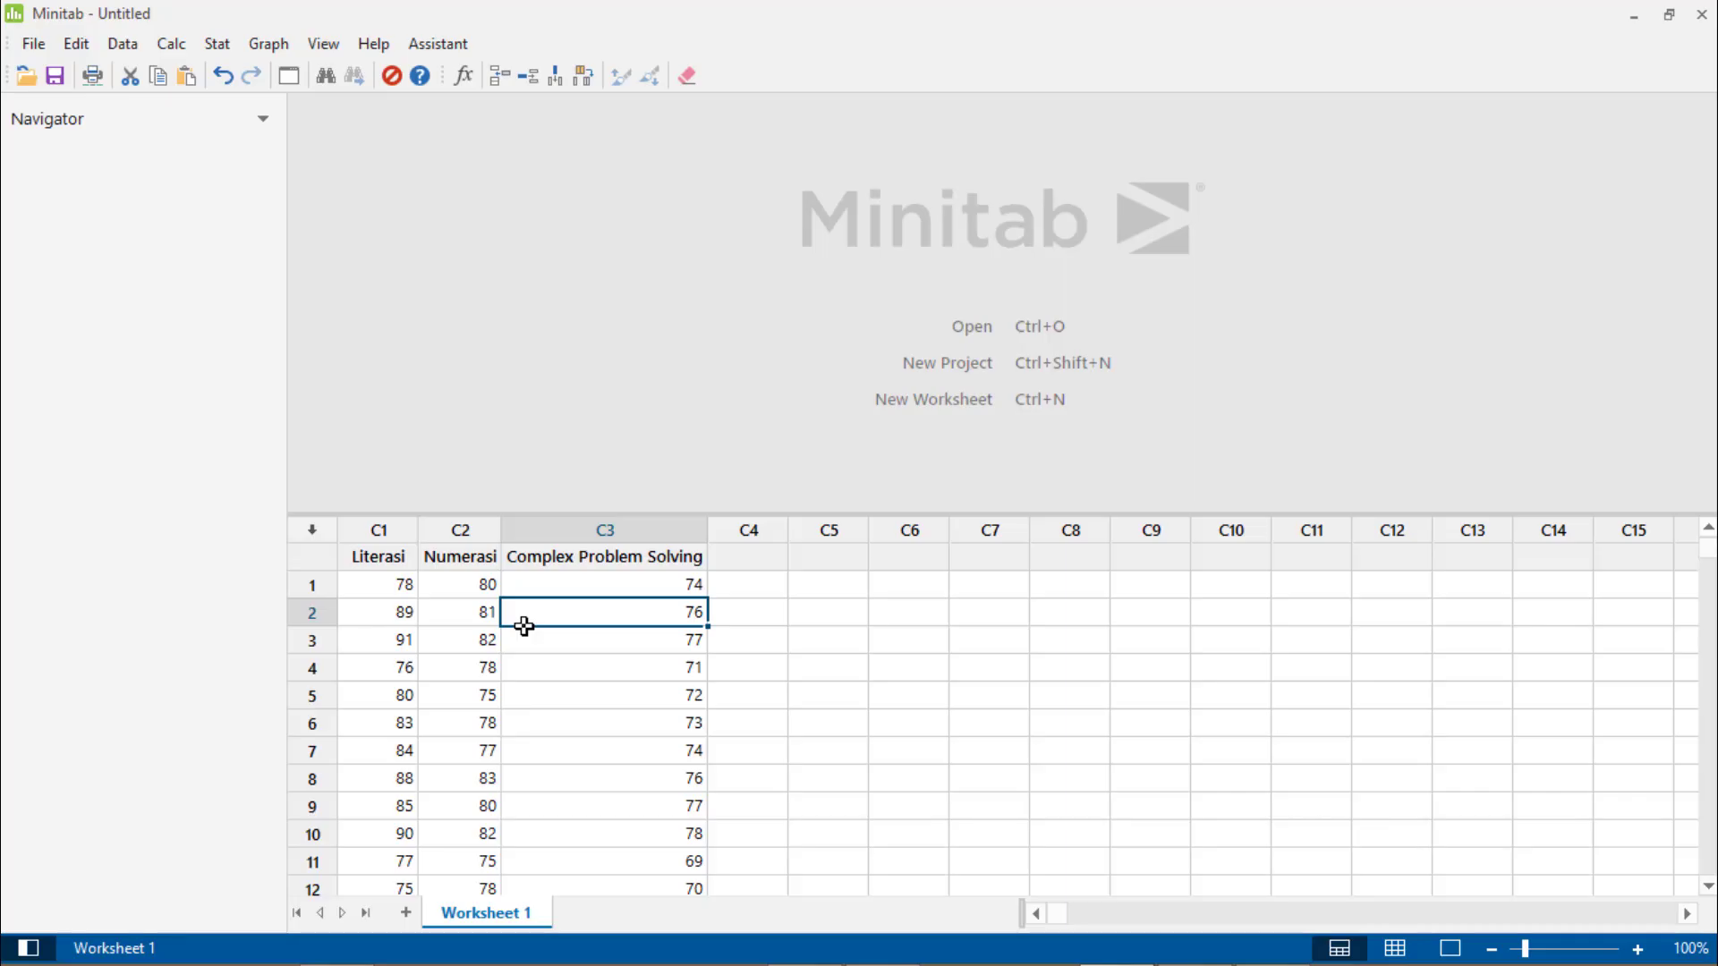
pyautogui.press('Down')
pyautogui.press('Down')
pyautogui.press('Down')
pyautogui.press('Down')
pyautogui.press('Down')
pyautogui.press('Down')
pyautogui.press('Down')
pyautogui.press('Down')
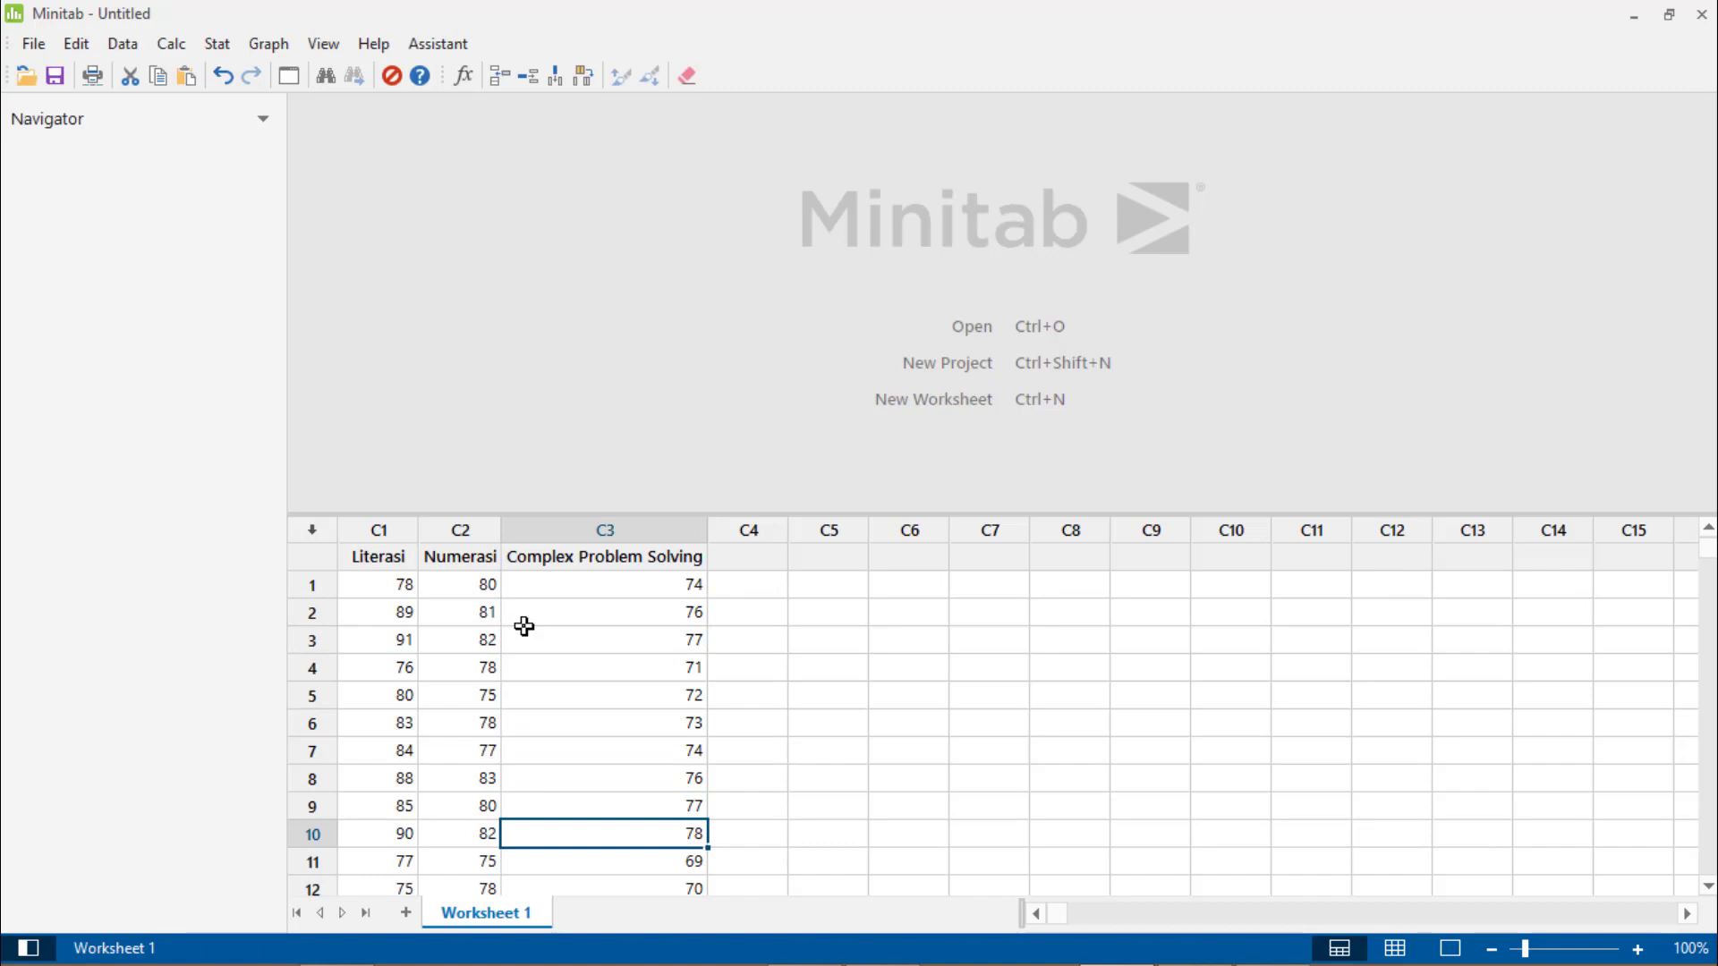
pyautogui.press('Down')
pyautogui.press('Down')
pyautogui.press('Down')
pyautogui.press('Down')
pyautogui.press('Down')
pyautogui.press('Down')
pyautogui.press('Down')
pyautogui.press('Down')
pyautogui.press('Down')
pyautogui.press('Down')
pyautogui.press('Down')
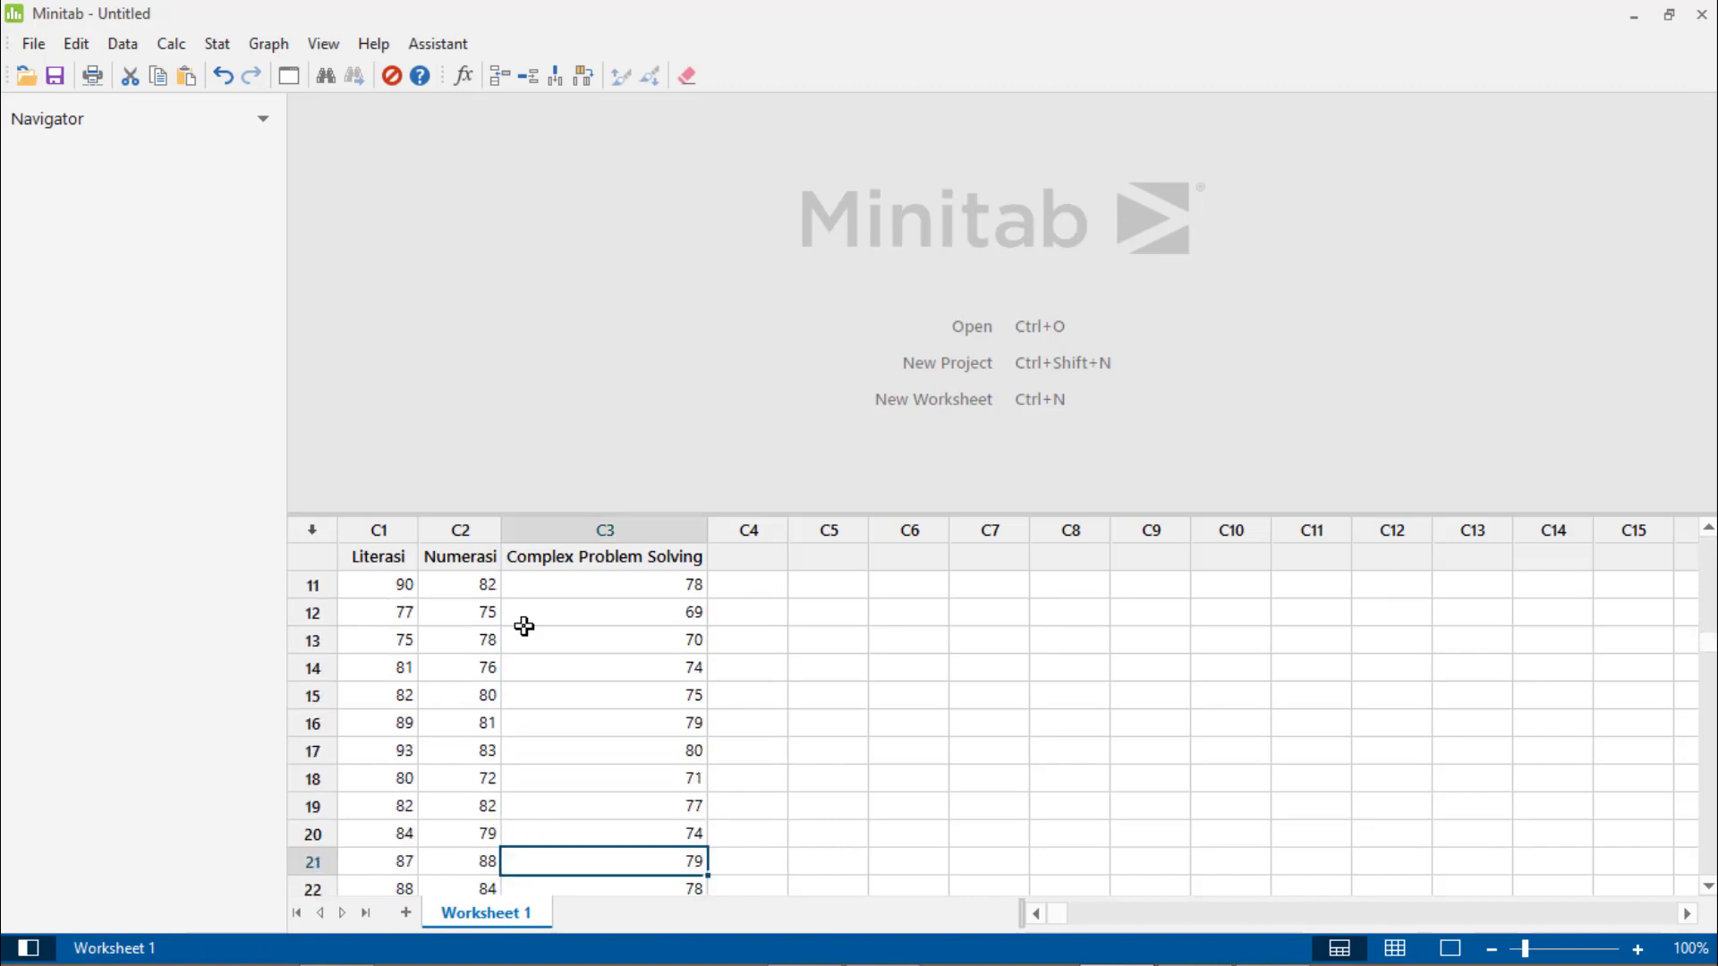
pyautogui.press('Down')
pyautogui.press('Down')
pyautogui.press('Down')
pyautogui.press('Down')
pyautogui.press('Down')
pyautogui.press('Down')
pyautogui.press('Down')
pyautogui.press('Down')
pyautogui.press('Down')
pyautogui.press('Down')
pyautogui.press('Down')
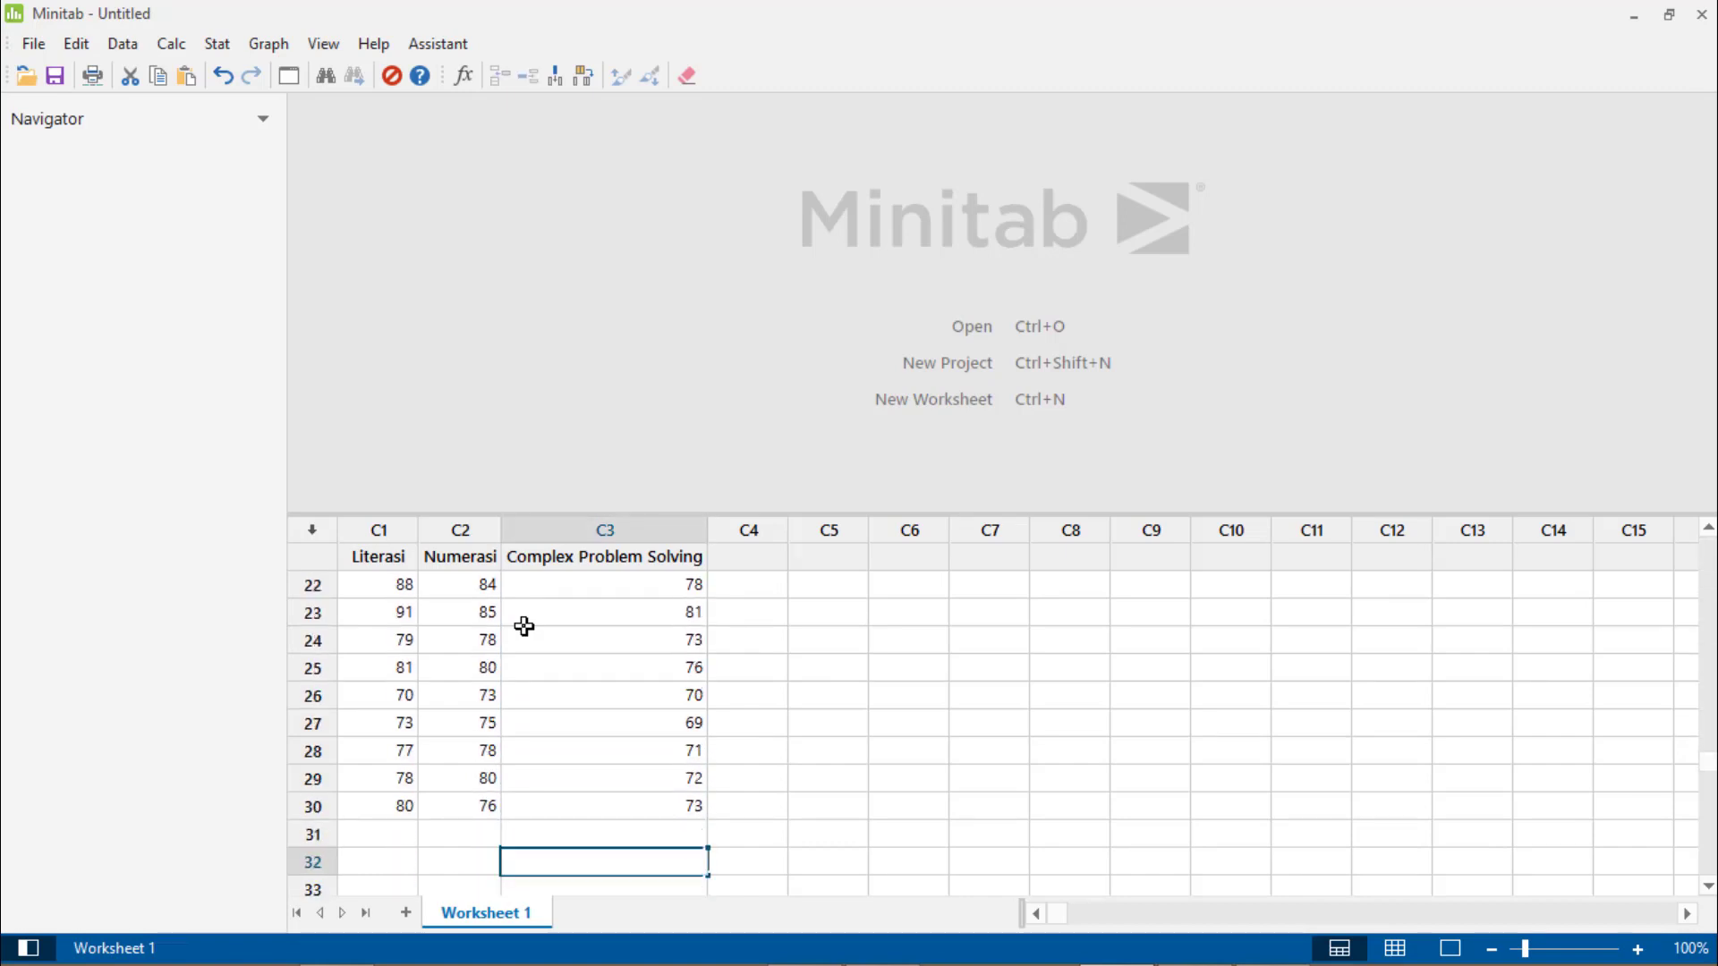
pyautogui.press('Up')
pyautogui.press('Up')
pyautogui.press('Up')
pyautogui.press('Up')
pyautogui.press('Up')
pyautogui.press('Up')
pyautogui.press('Up')
pyautogui.press('Up')
pyautogui.press('Up')
pyautogui.press('Up')
pyautogui.press('Up')
pyautogui.press('Up')
pyautogui.press('Up')
pyautogui.press('Up')
pyautogui.press('Up')
pyautogui.press('Up')
pyautogui.press('Up')
pyautogui.press('Up')
pyautogui.press('Up')
pyautogui.press('Up')
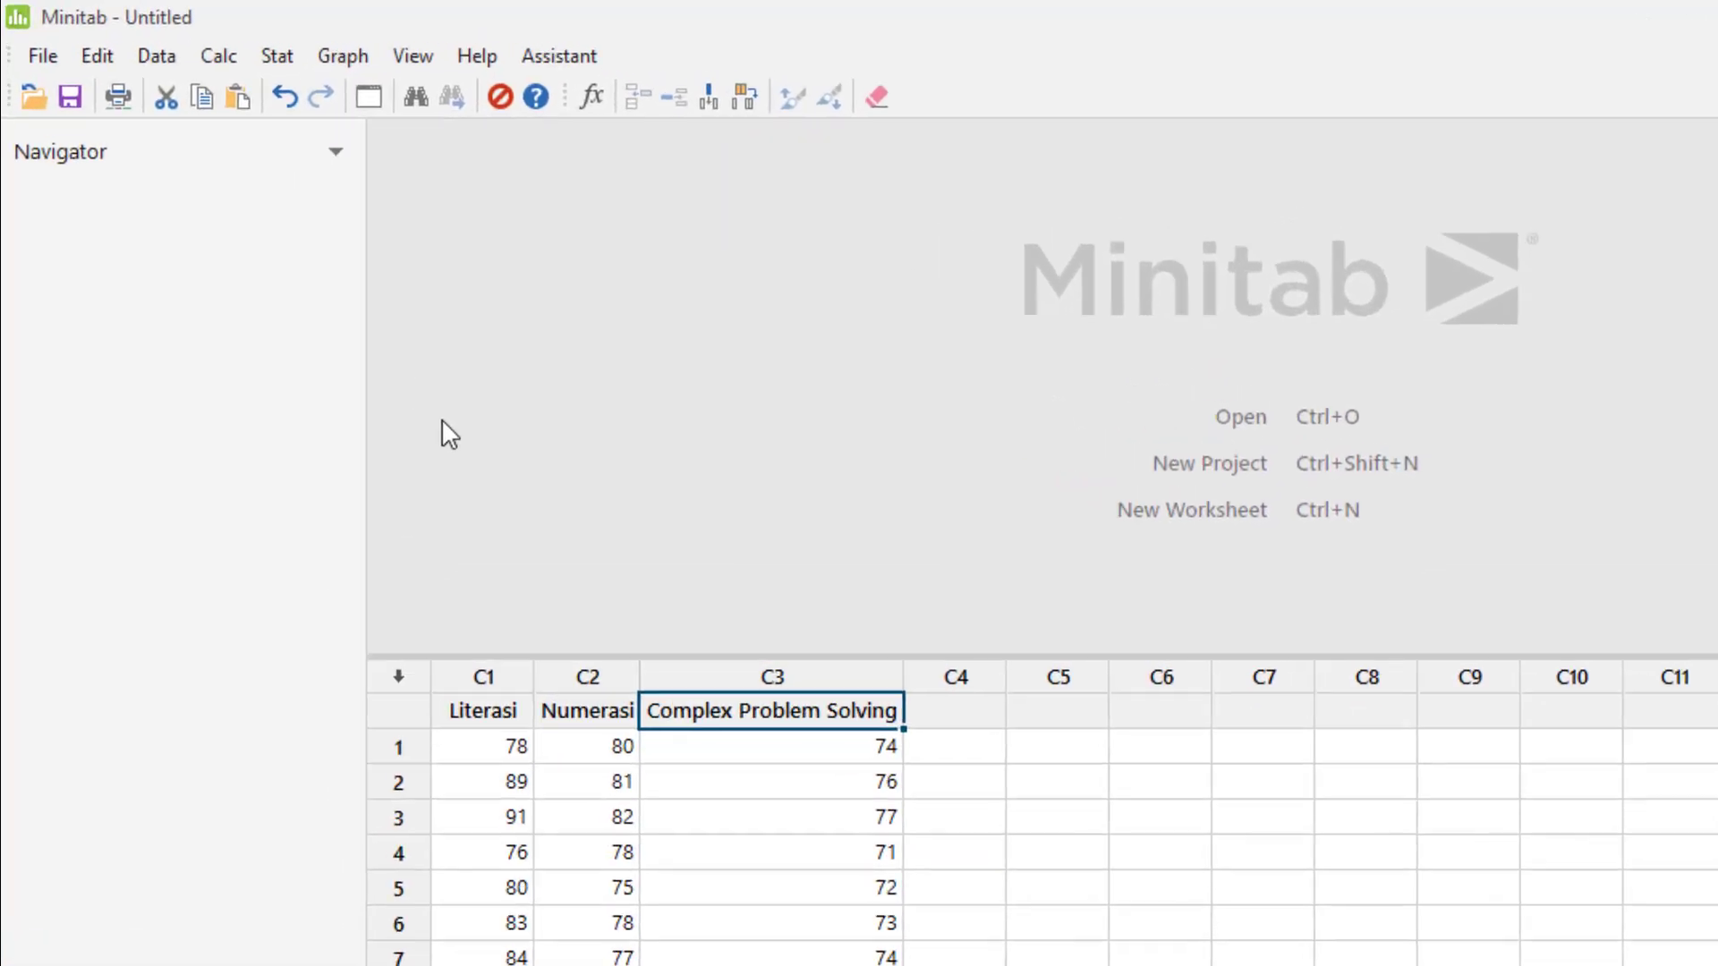
# Set up Fit Regression Model with Complex Problem Solving as the response and Literasi and Numerasi as continuous predictors
pyautogui.click(278, 59)
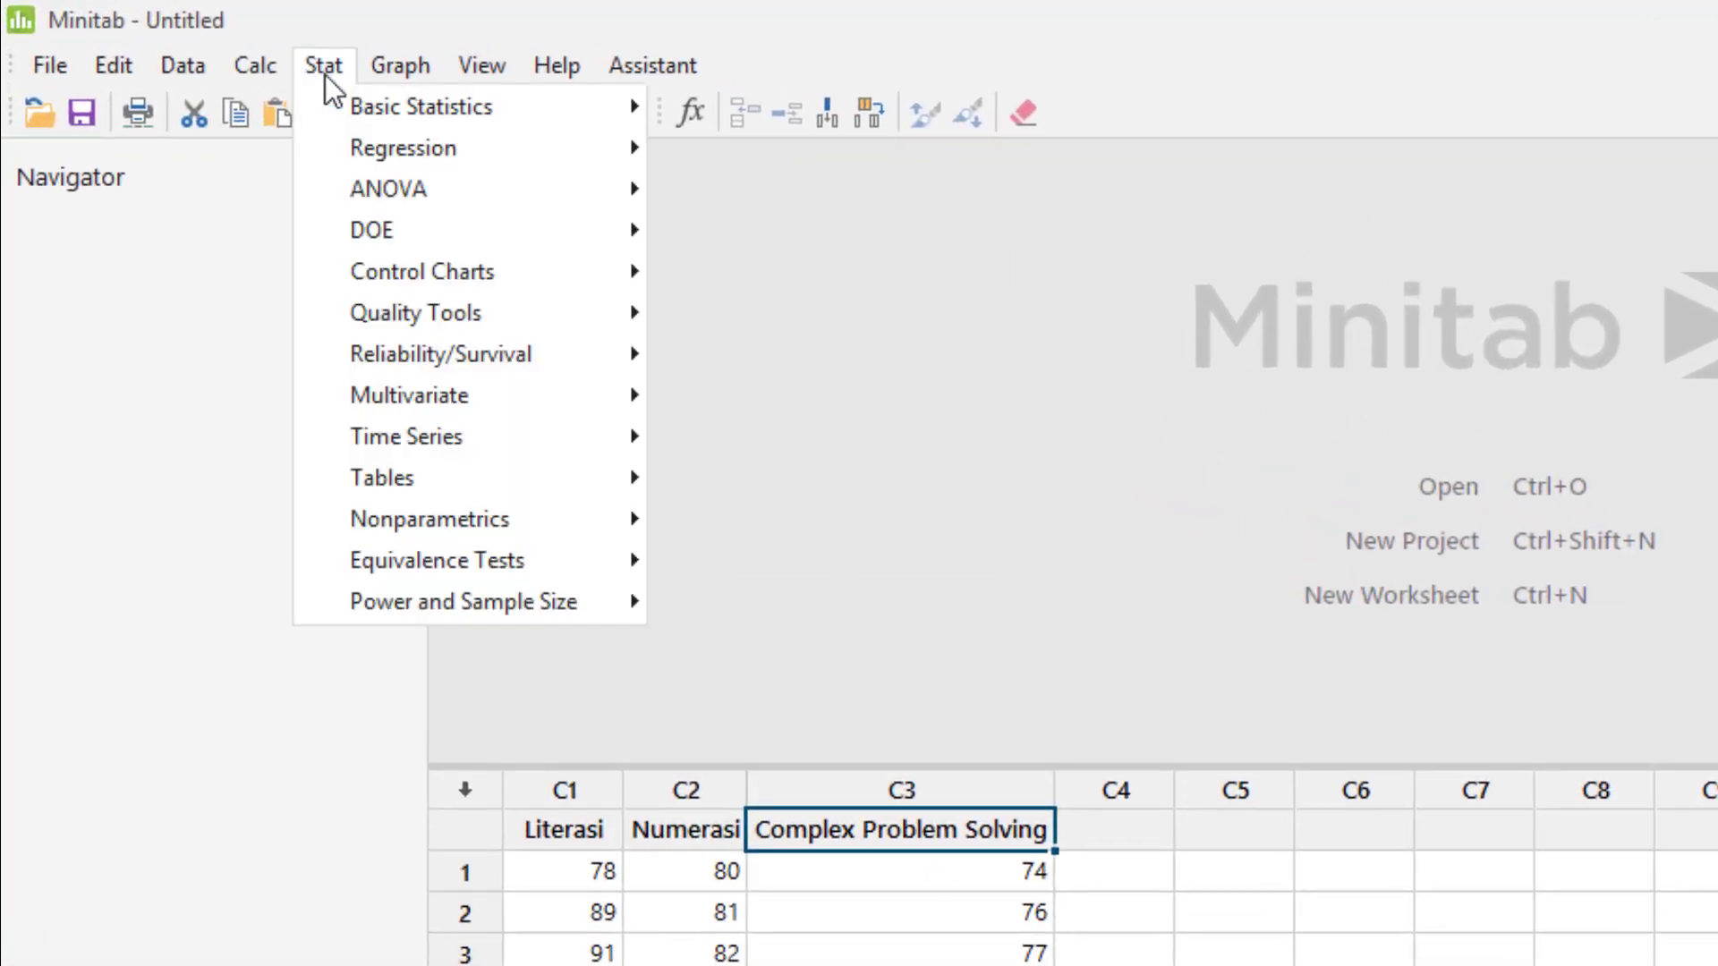
pyautogui.moveTo(470, 161)
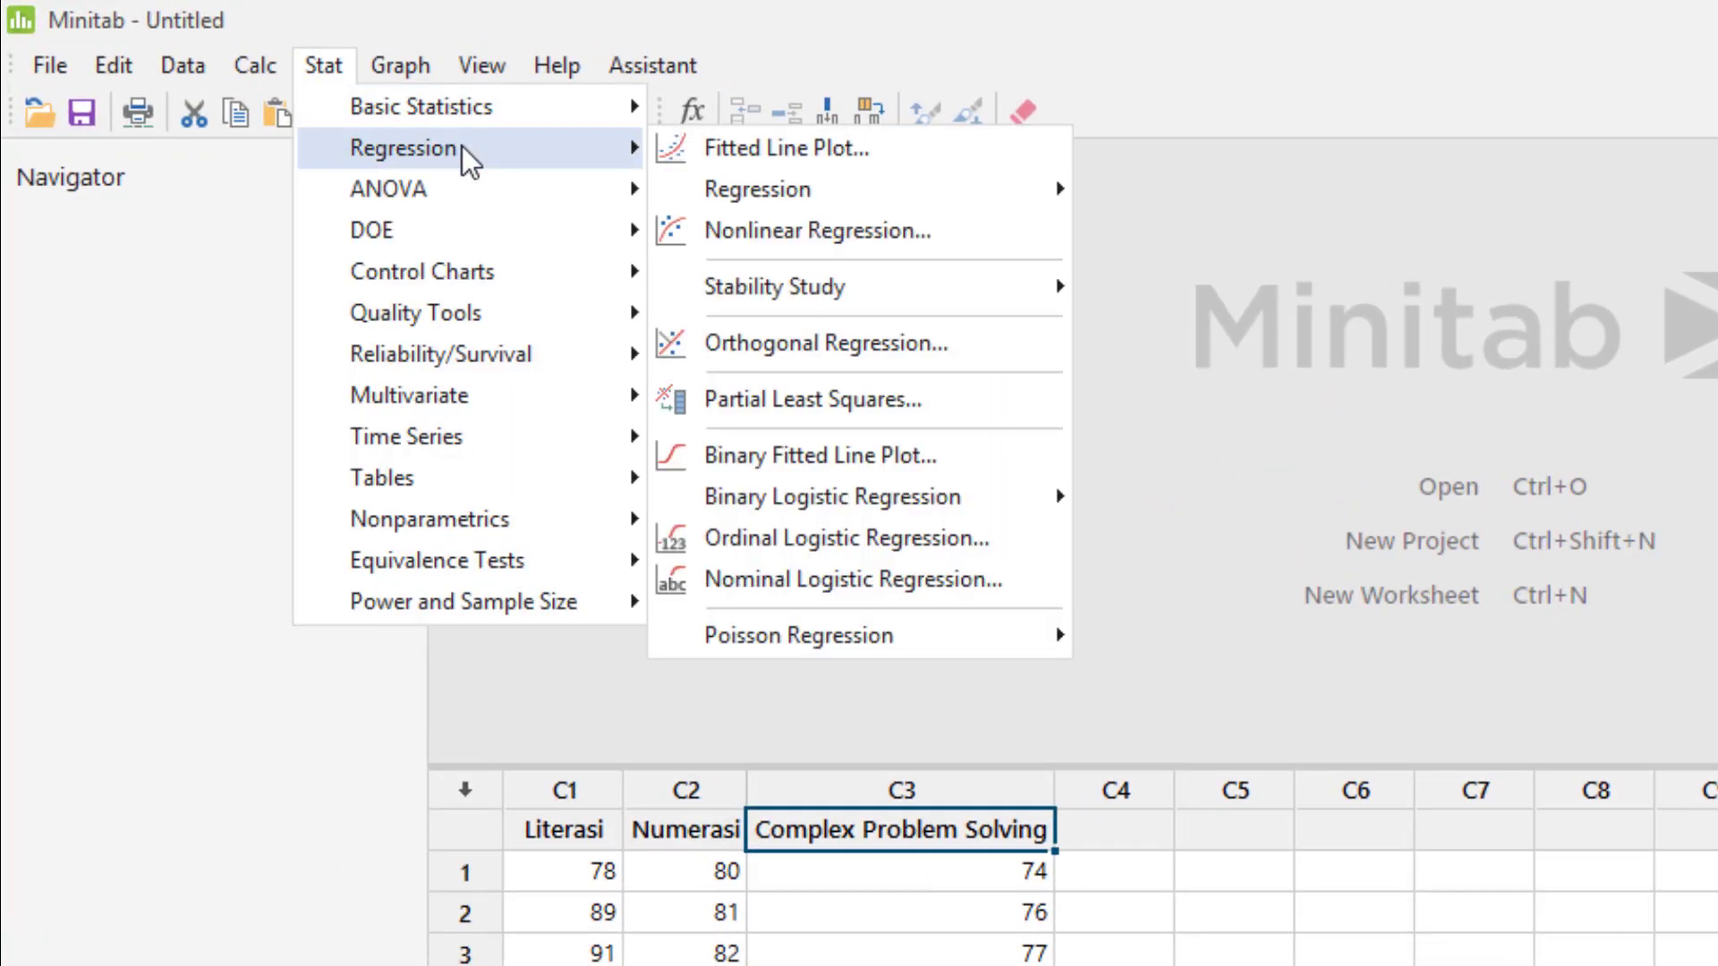
pyautogui.moveTo(839, 190)
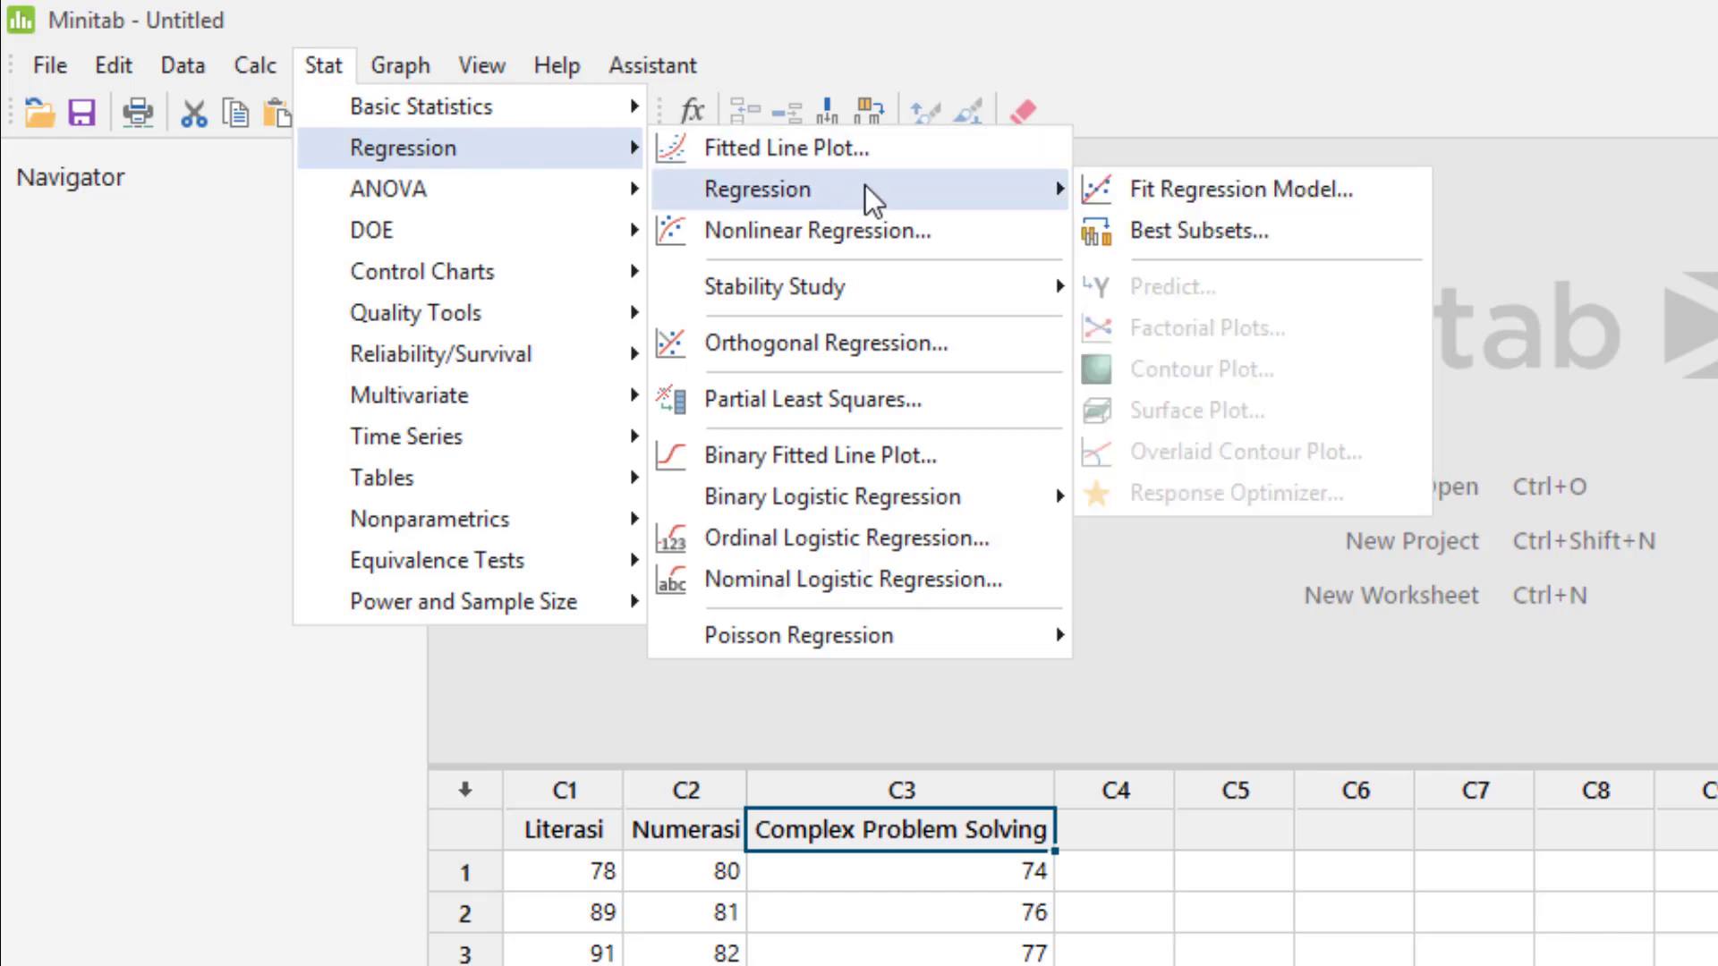
pyautogui.click(1189, 201)
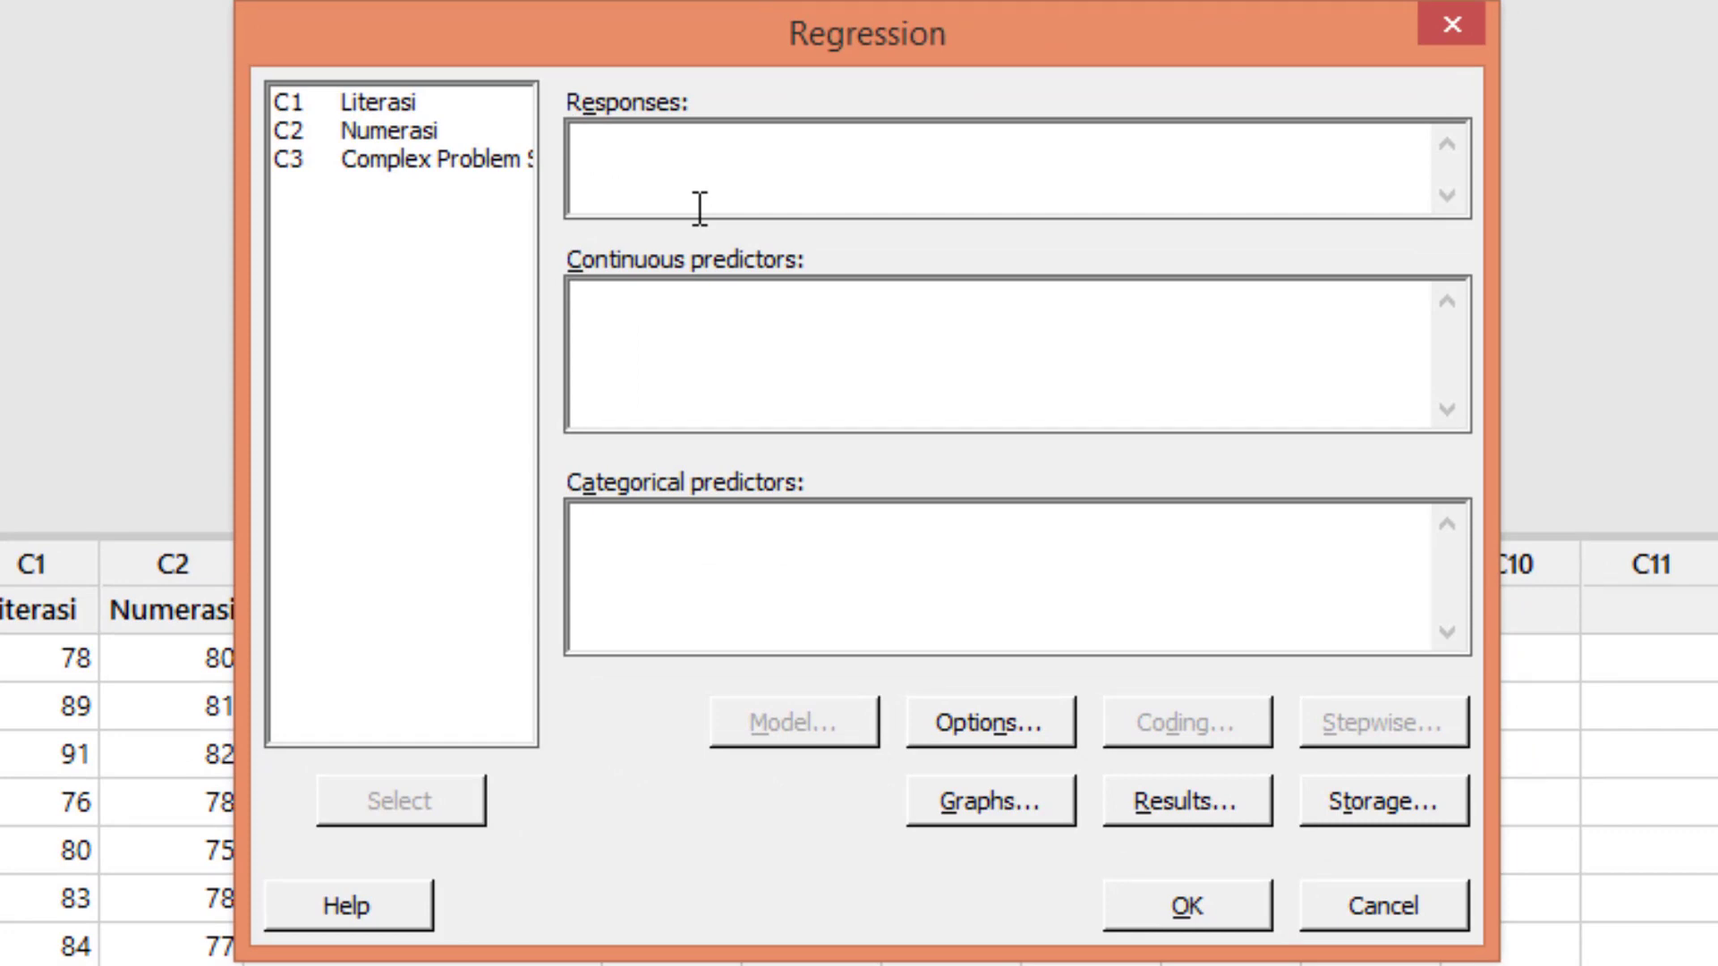
pyautogui.doubleClick(473, 154)
pyautogui.click(661, 330)
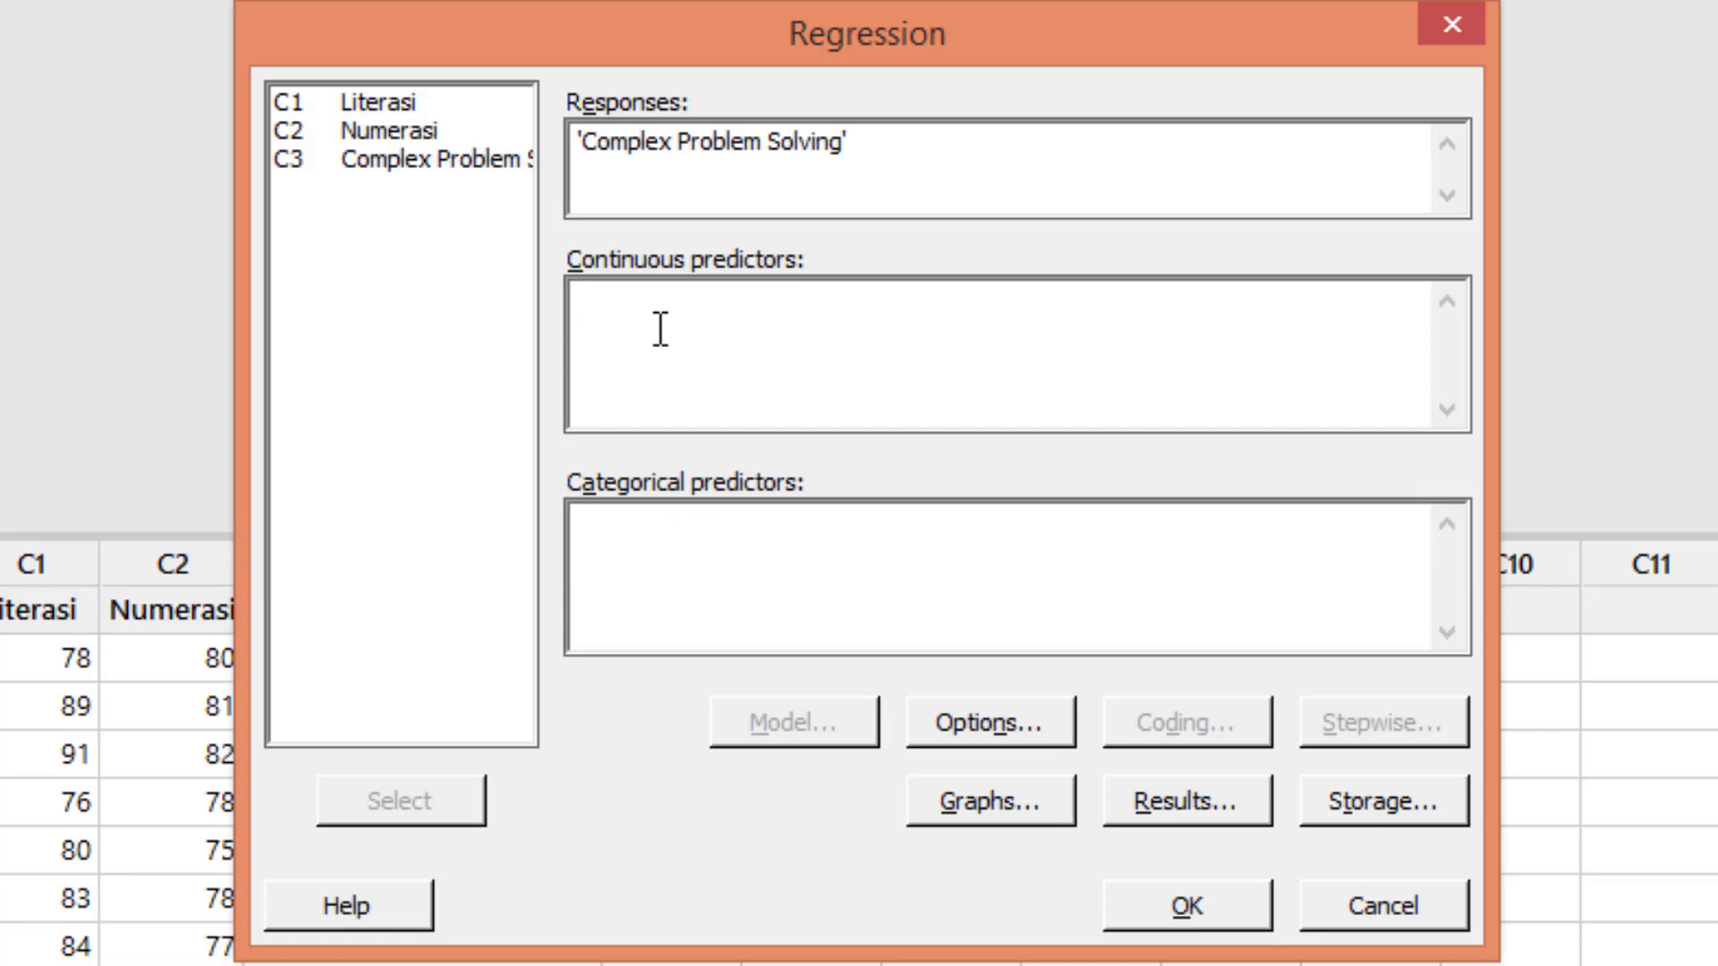
pyautogui.doubleClick(383, 108)
pyautogui.doubleClick(402, 132)
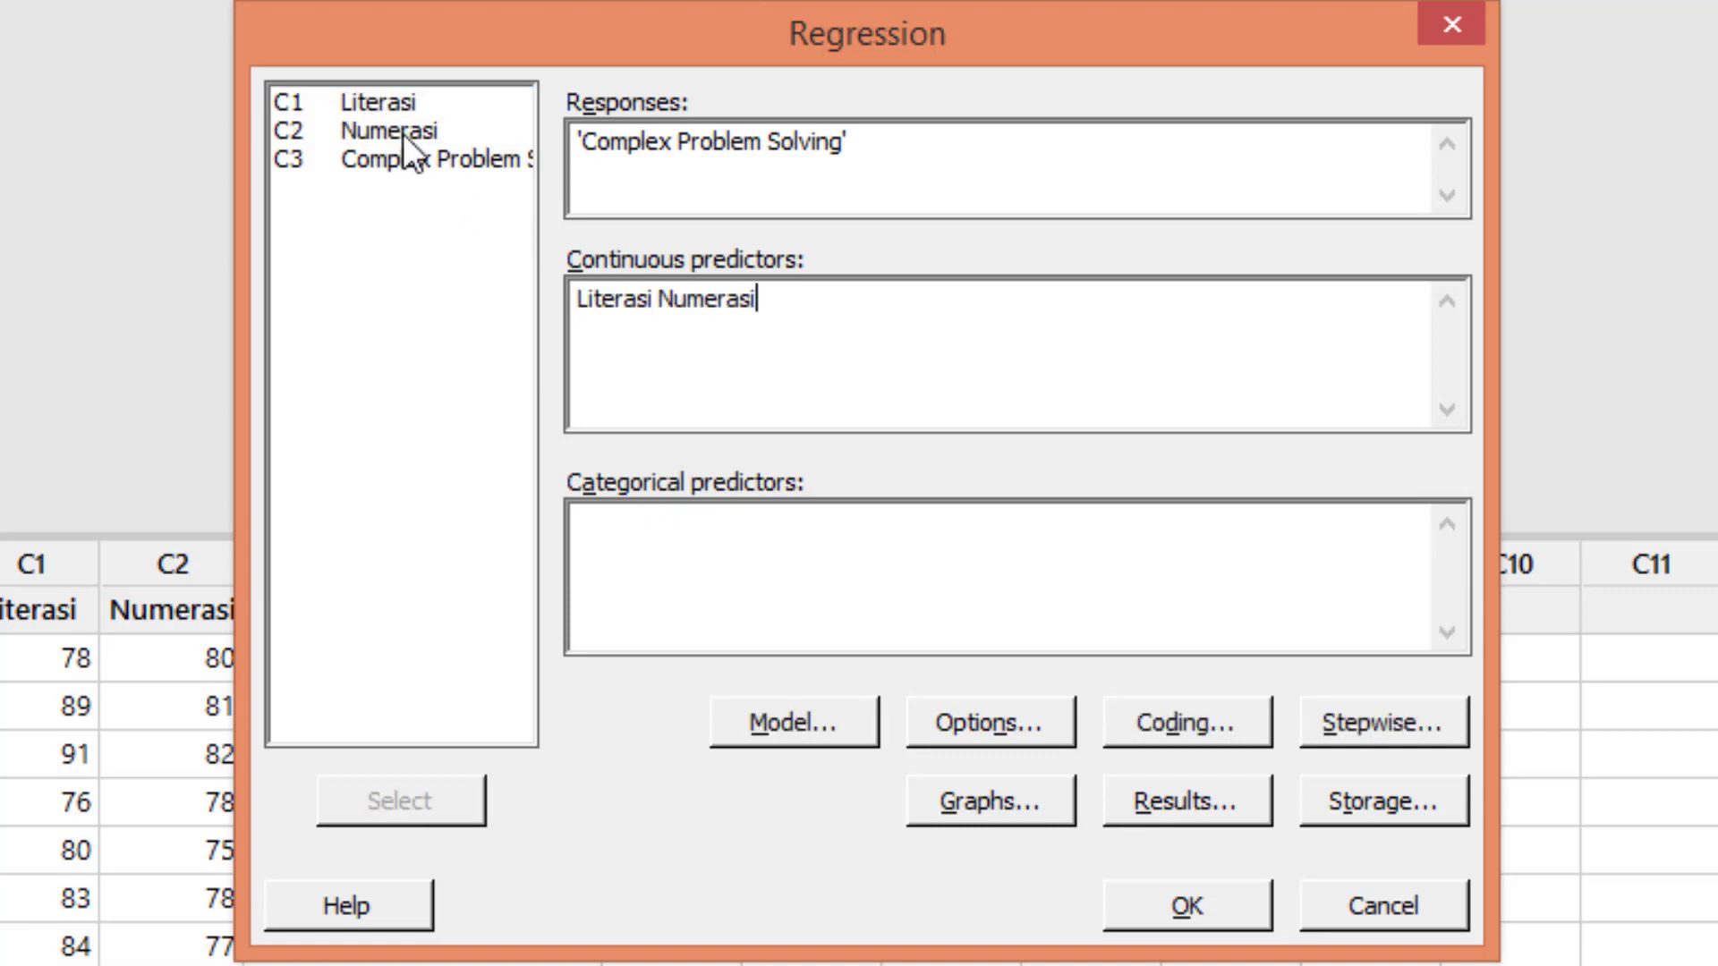
# Add the residuals versus fits plot and the normal probability plot of residuals to the regression graphs
pyautogui.click(982, 730)
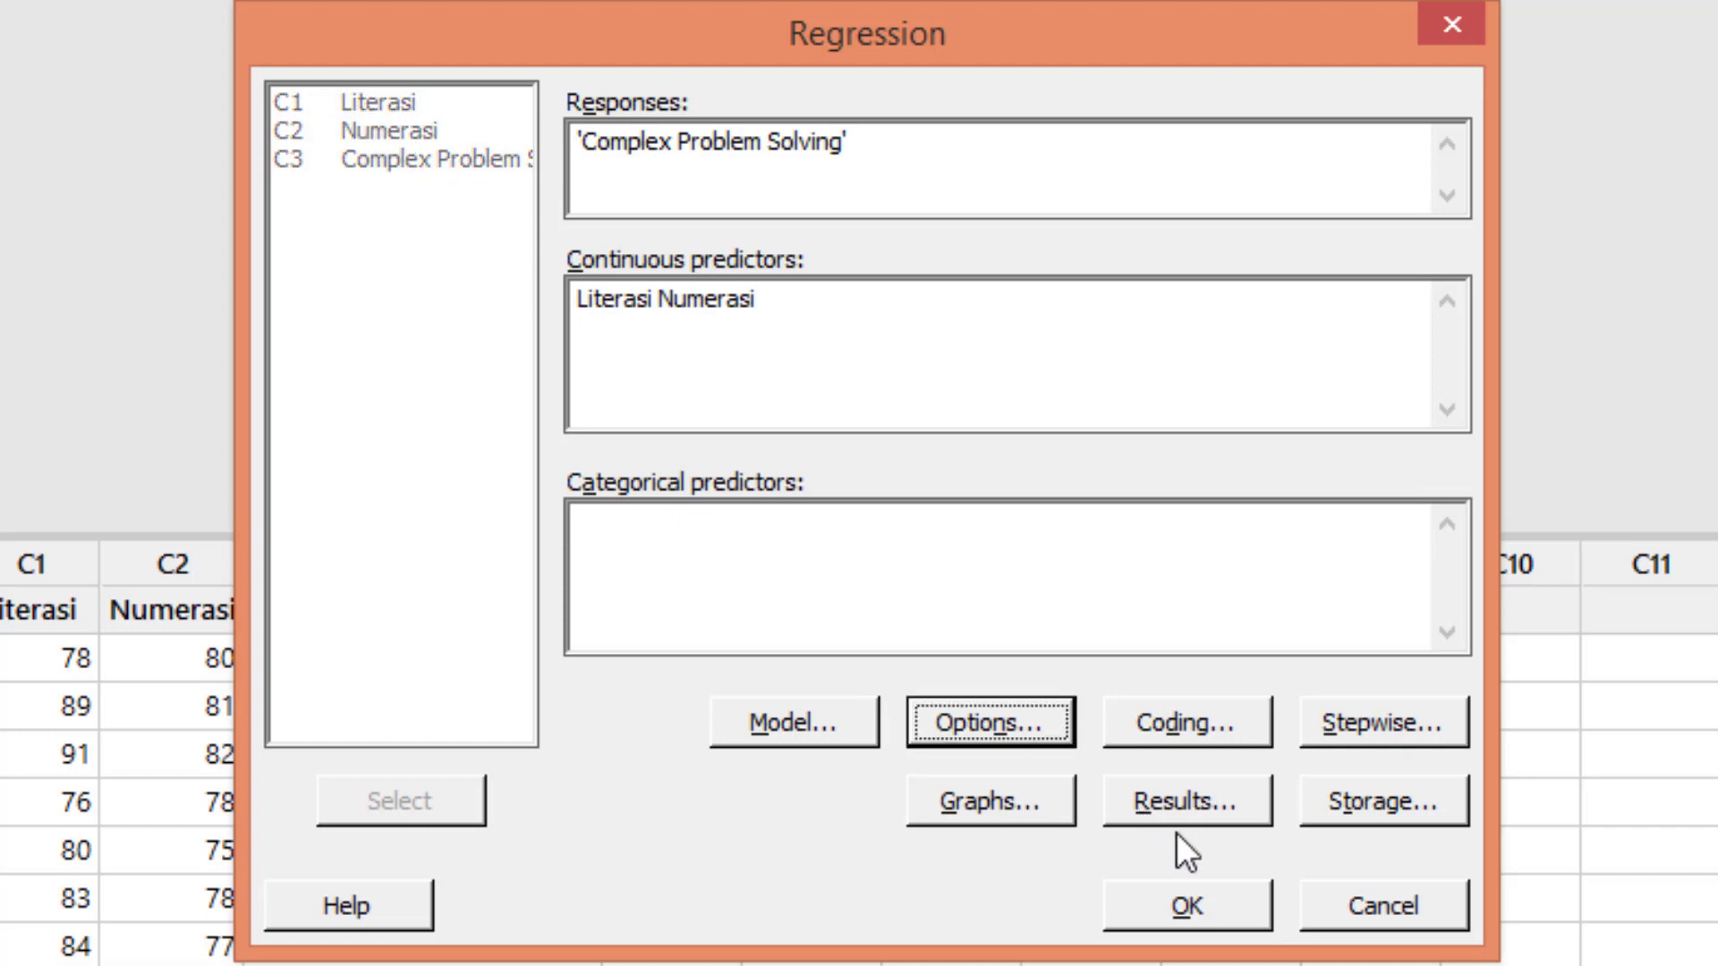
pyautogui.click(1022, 814)
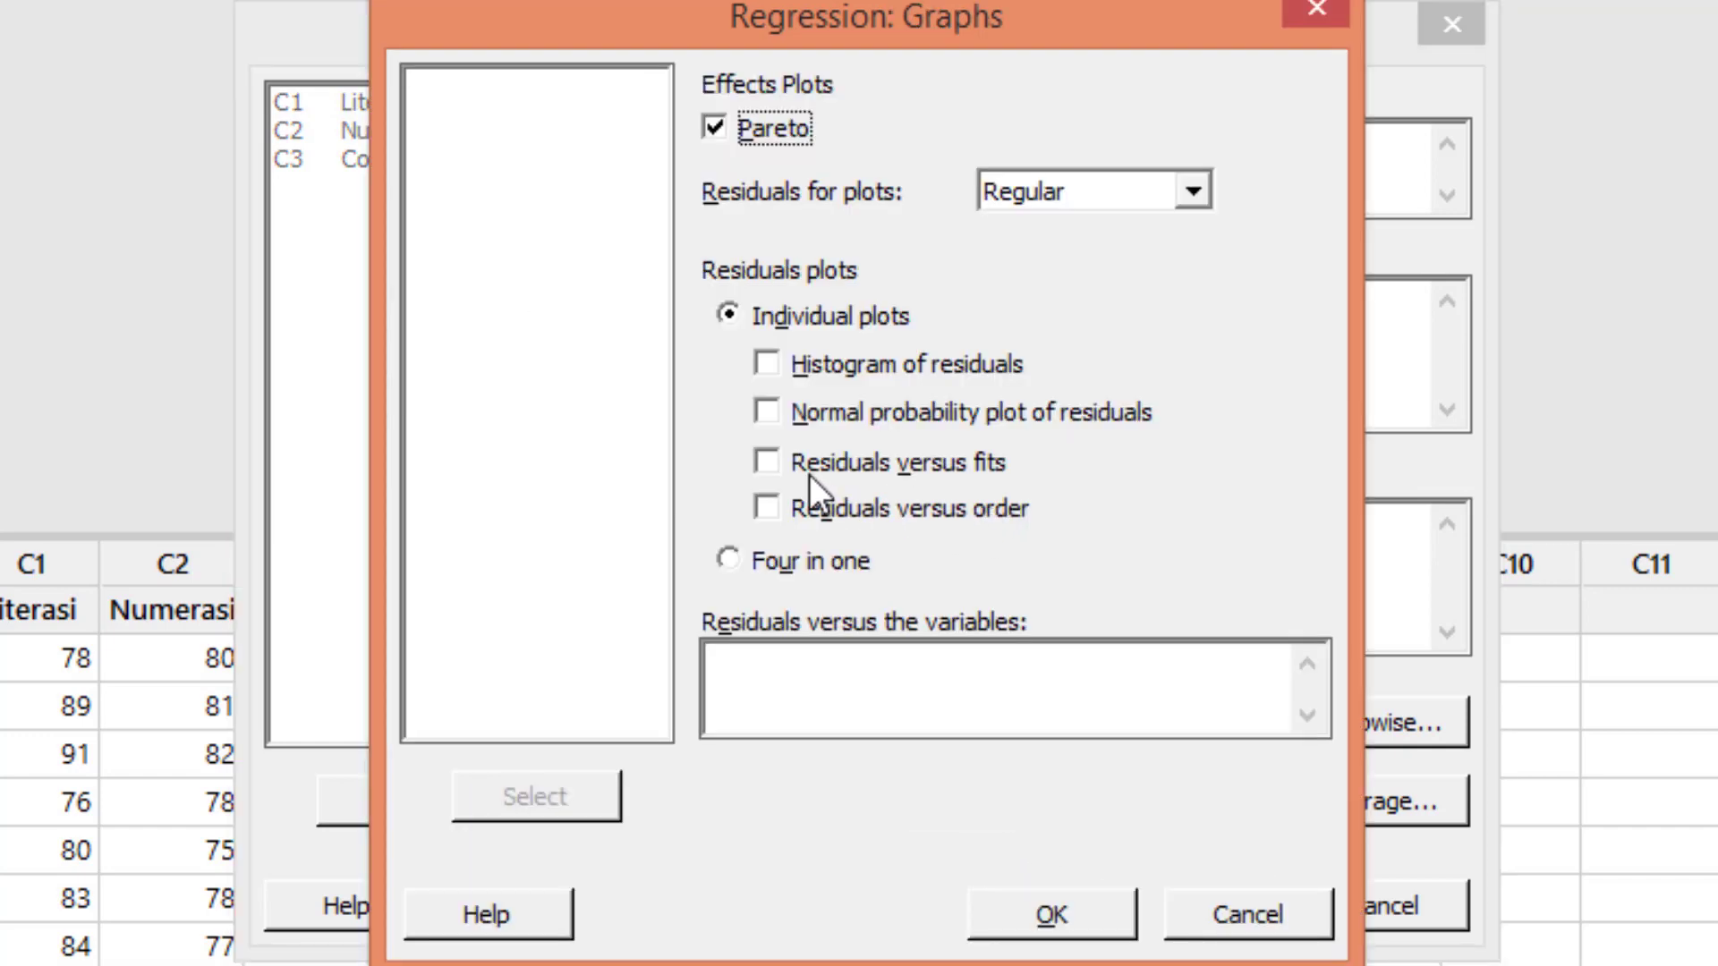
pyautogui.click(767, 463)
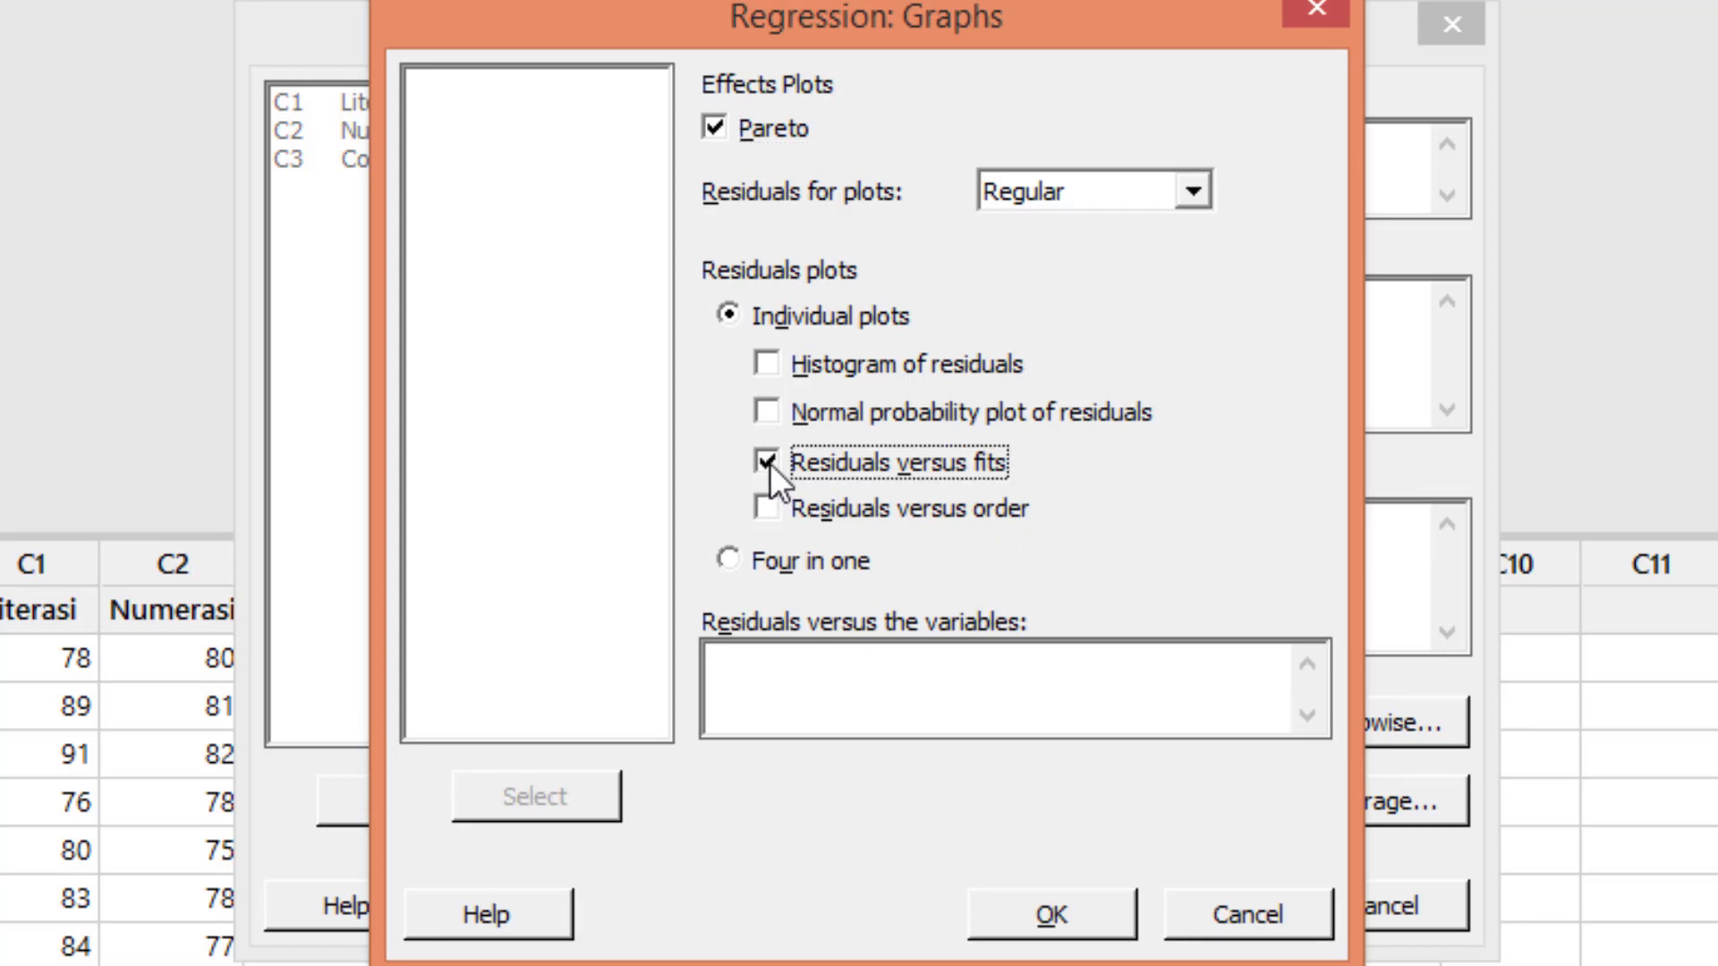
pyautogui.click(766, 412)
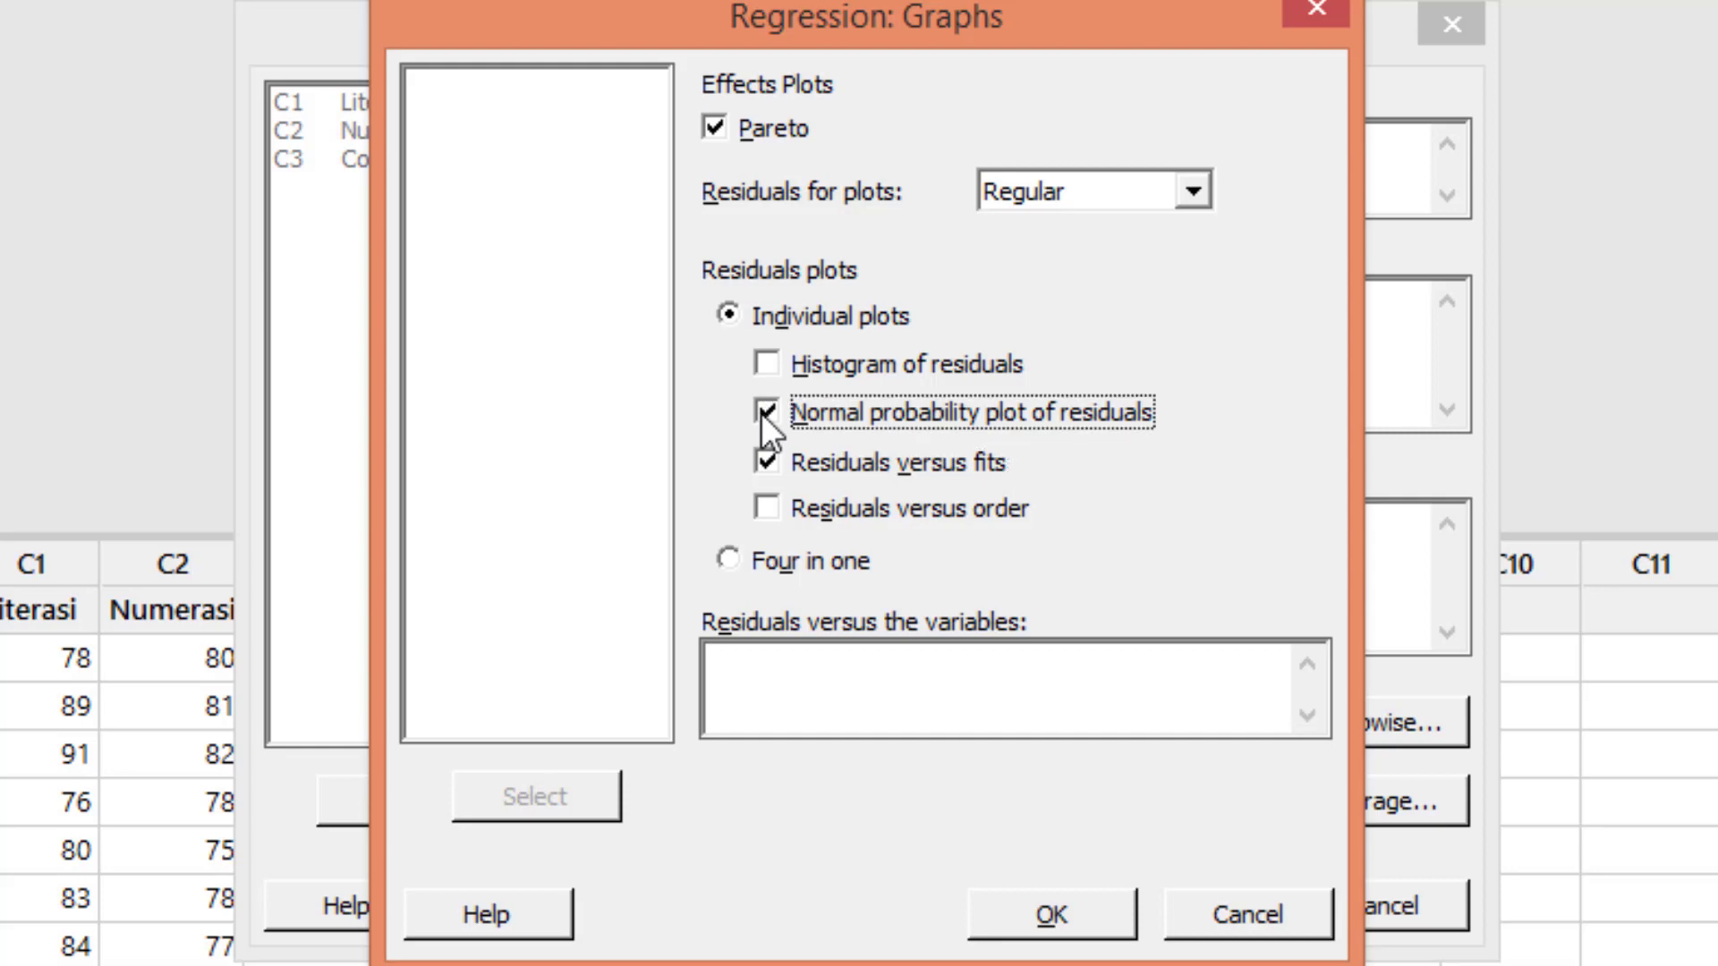
pyautogui.click(1064, 928)
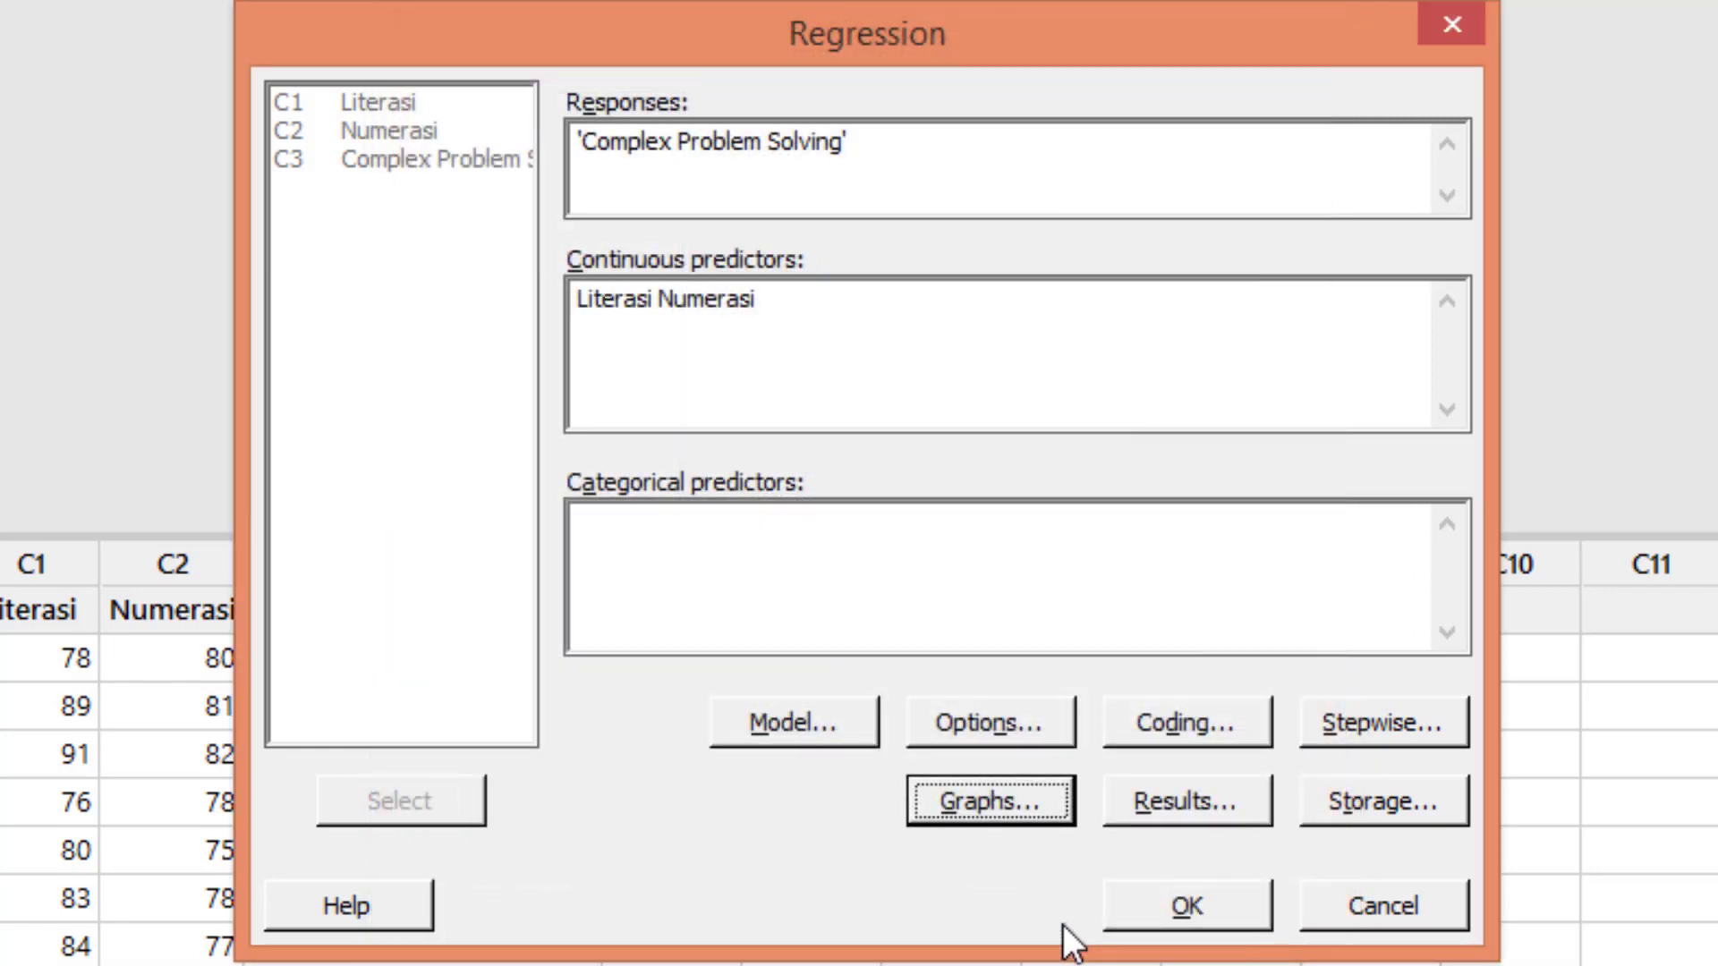
# Set the regression to store the residuals in the worksheet and run the analysis
pyautogui.press('Tab')
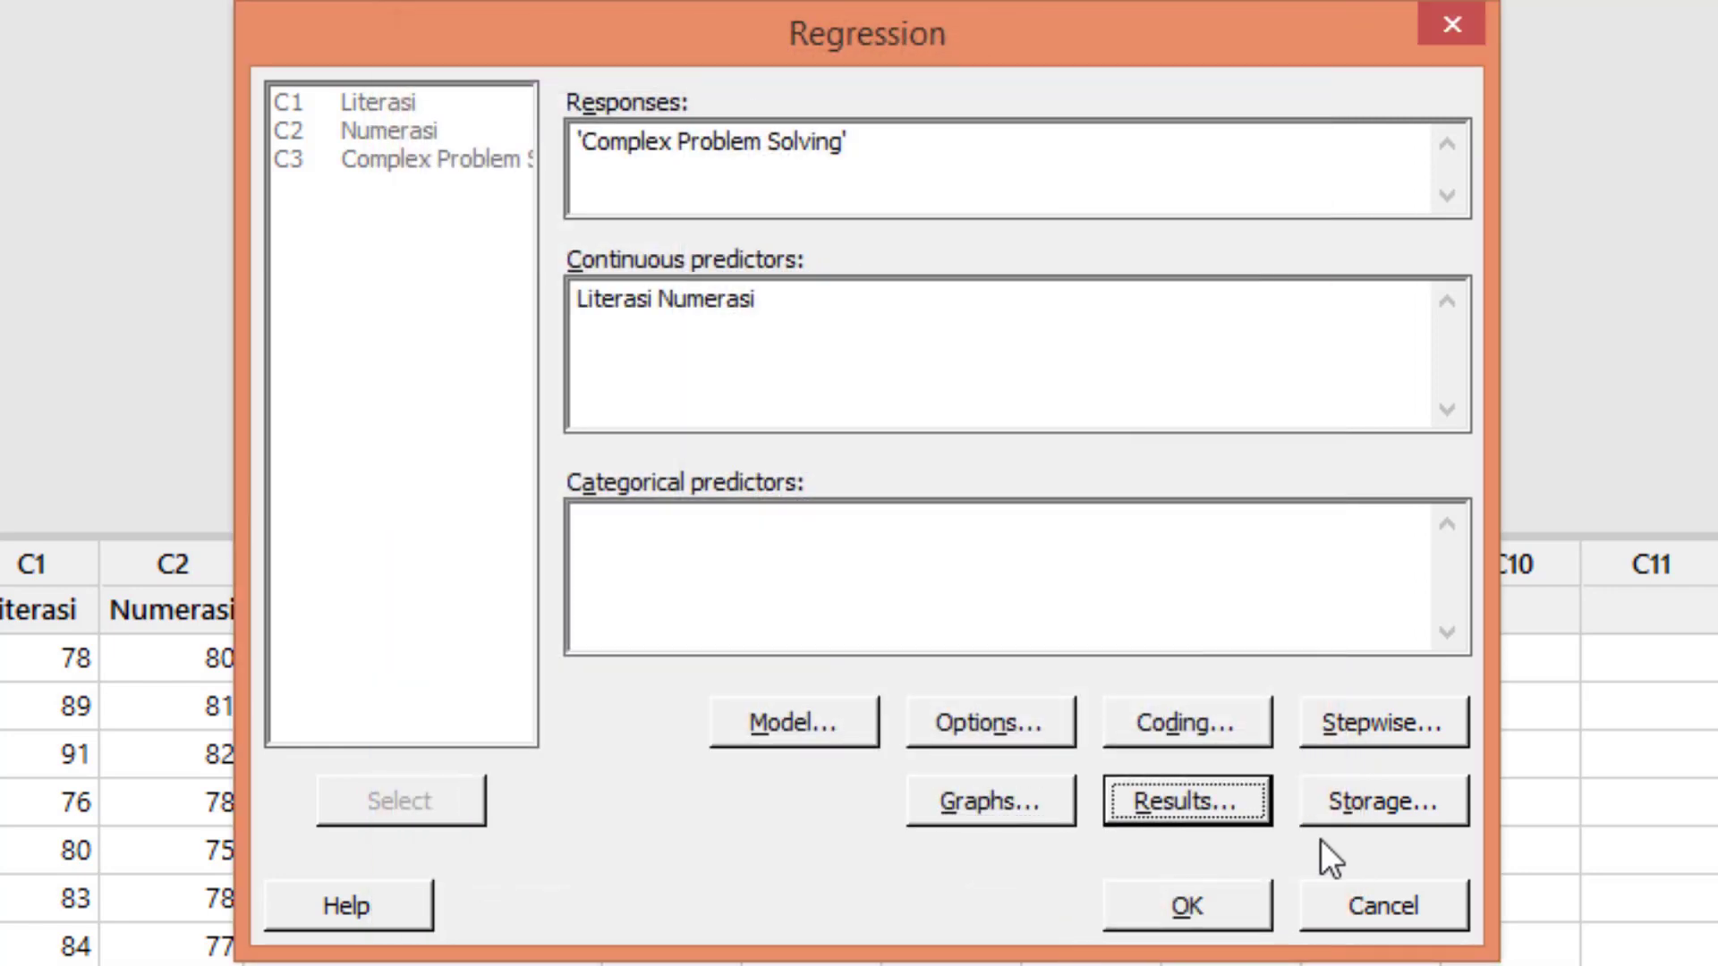
pyautogui.click(1426, 797)
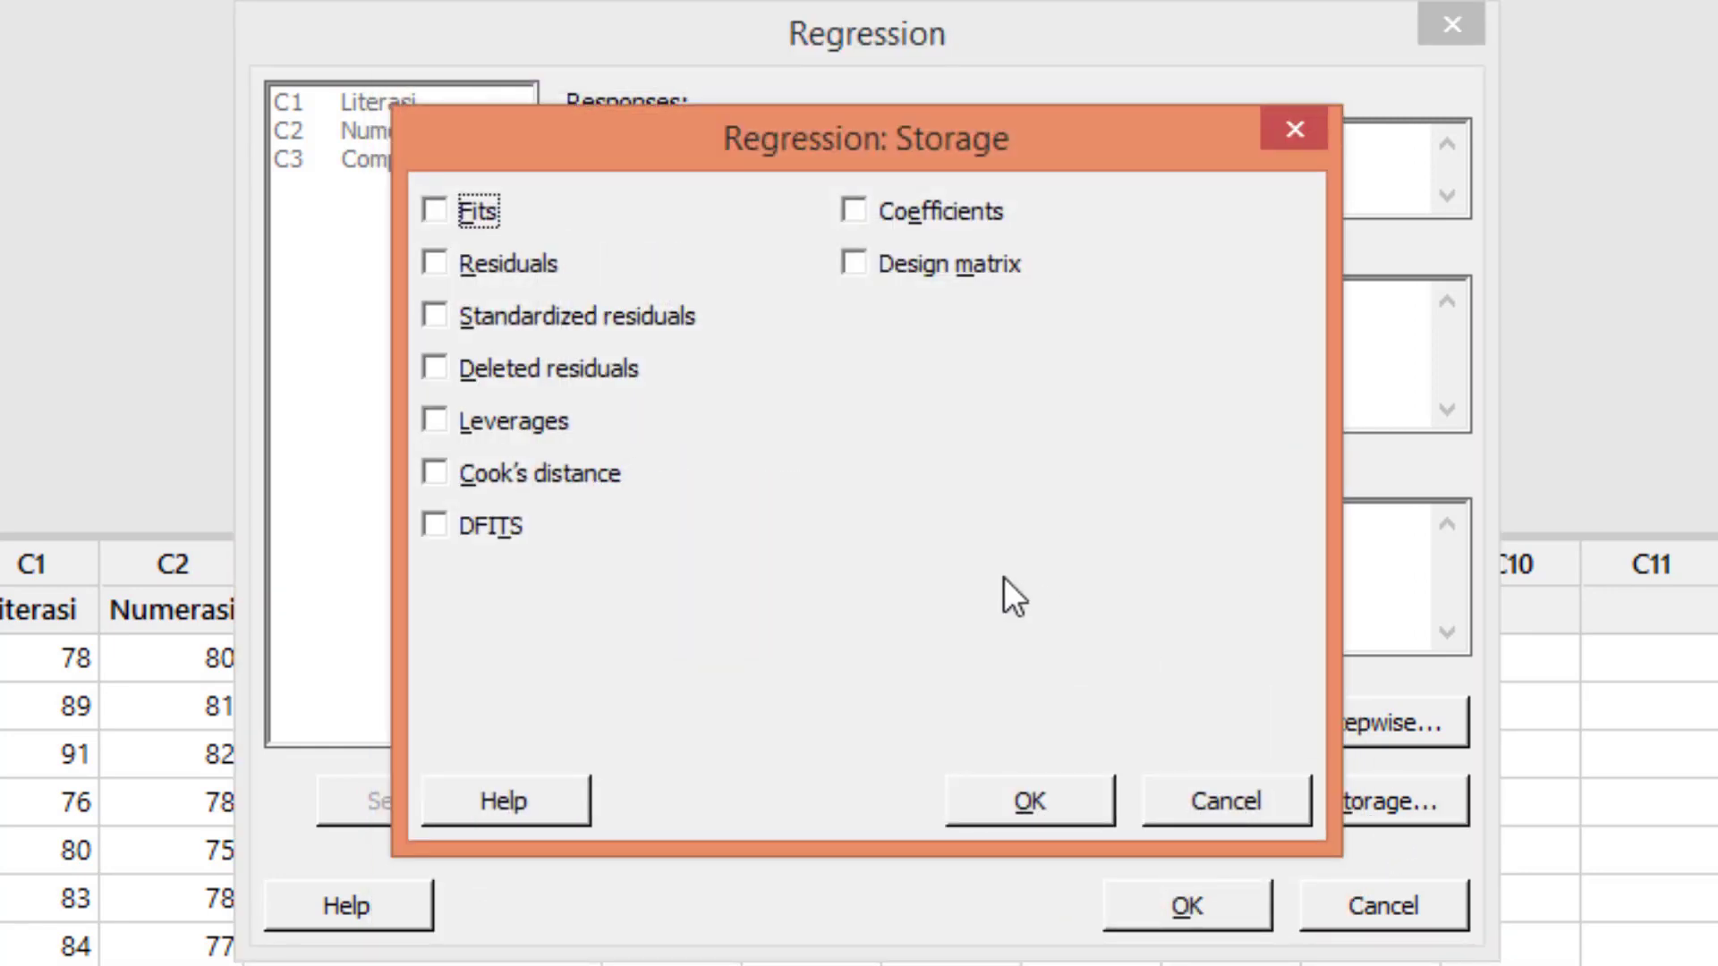
pyautogui.click(438, 271)
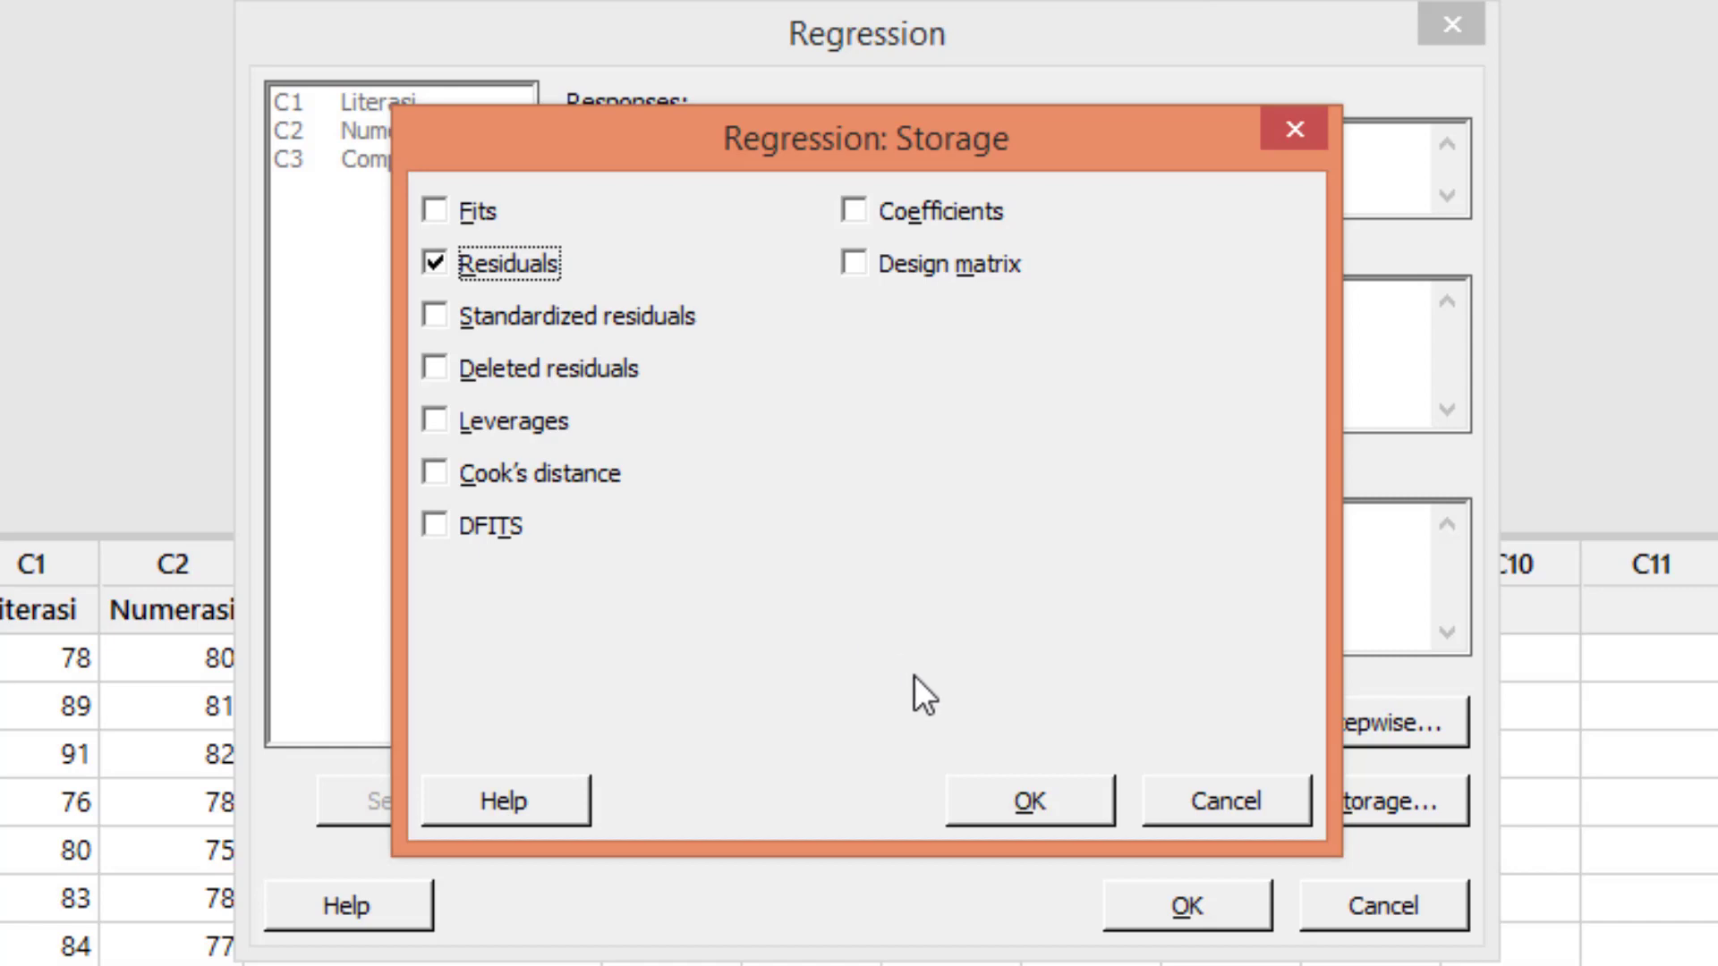
pyautogui.click(1018, 800)
pyautogui.click(1185, 914)
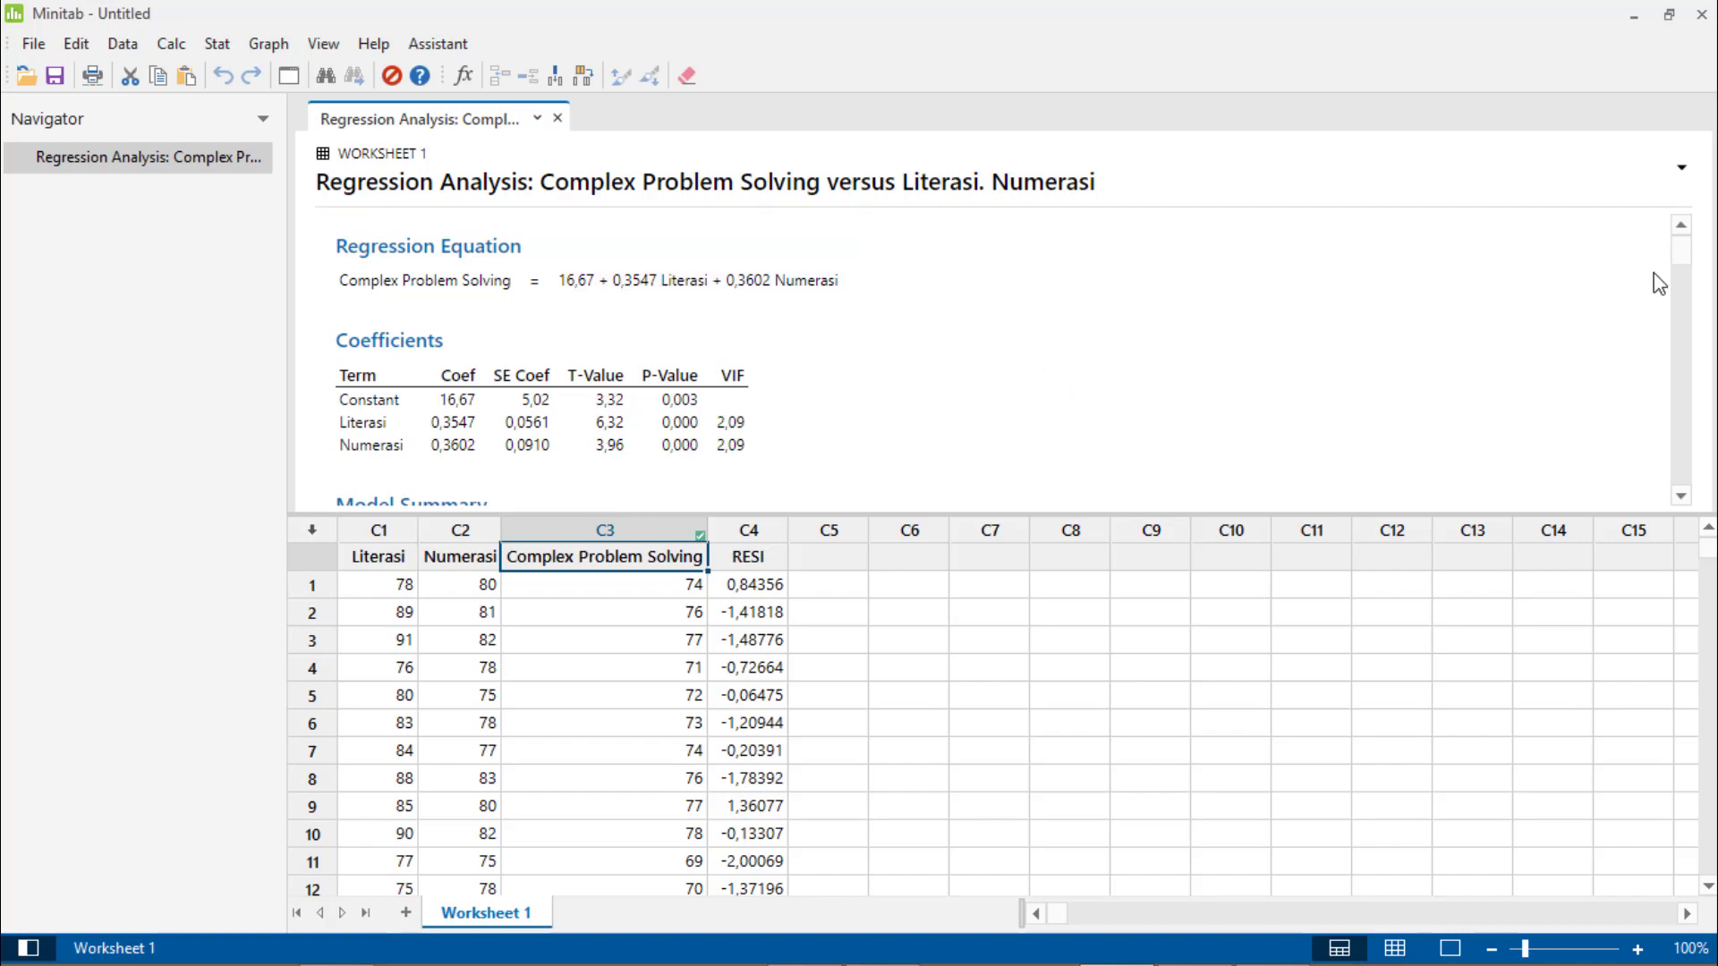
# Examine the regression output down to the normal probability plot, enlarging the output area above the worksheet
pyautogui.moveTo(1680, 254); pyautogui.dragTo(1683, 404)
pyautogui.moveTo(1204, 517); pyautogui.dragTo(1204, 662)
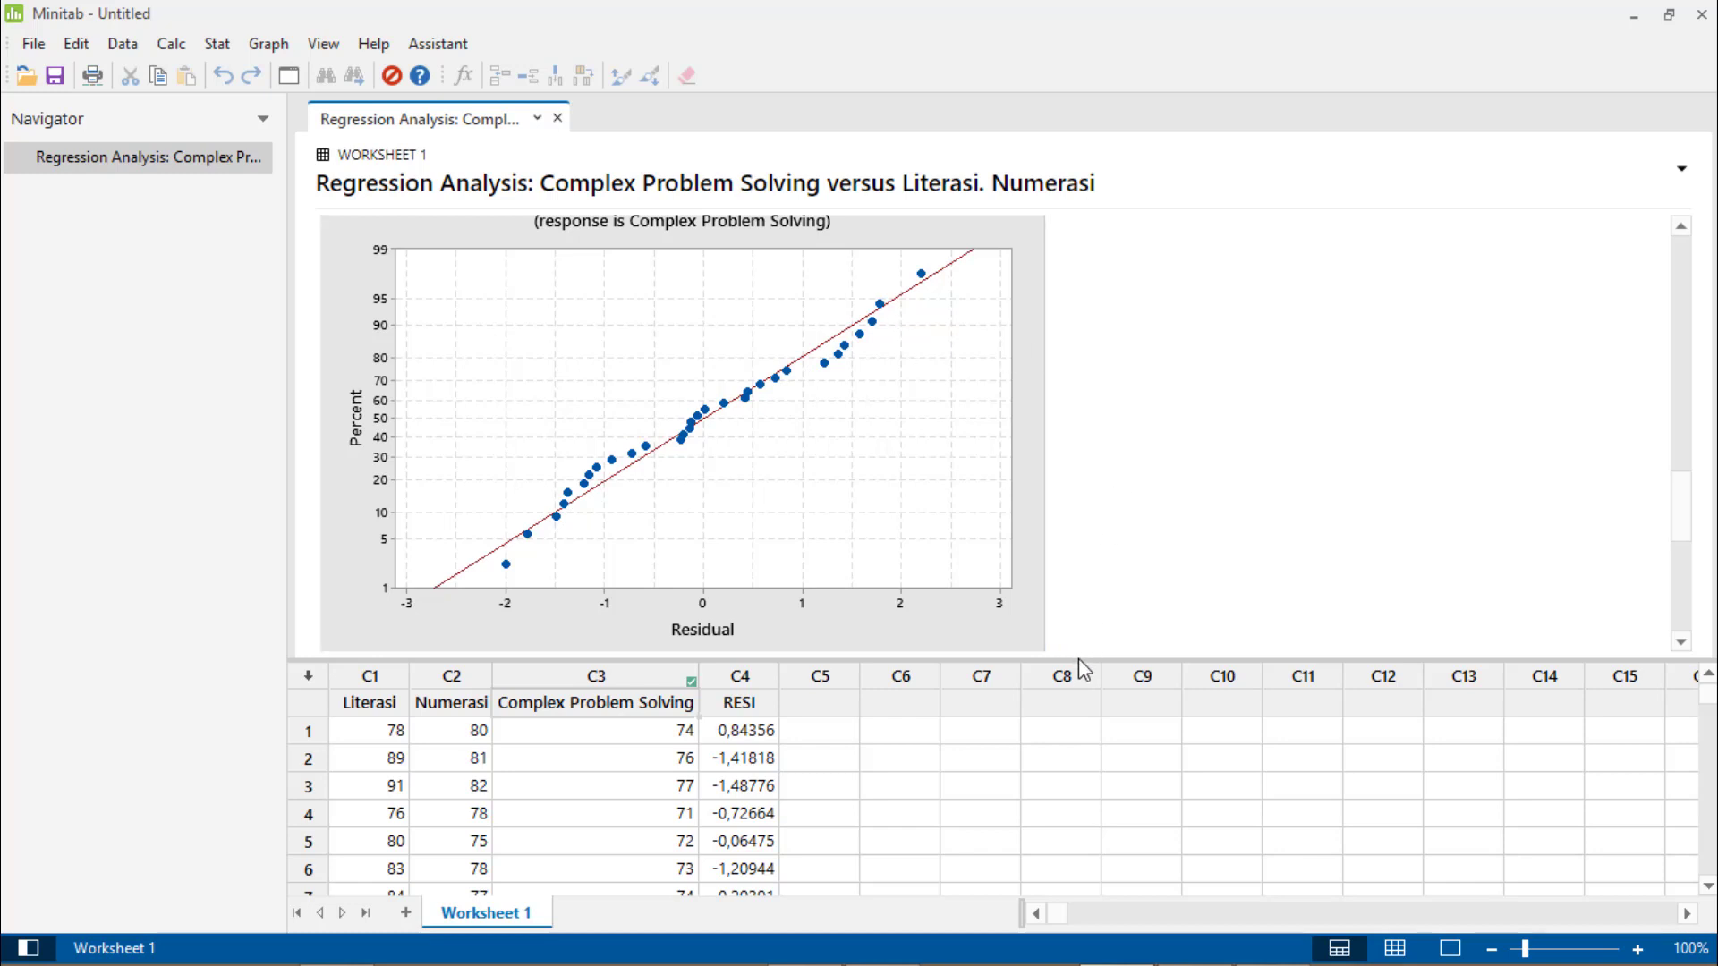
pyautogui.click(839, 772)
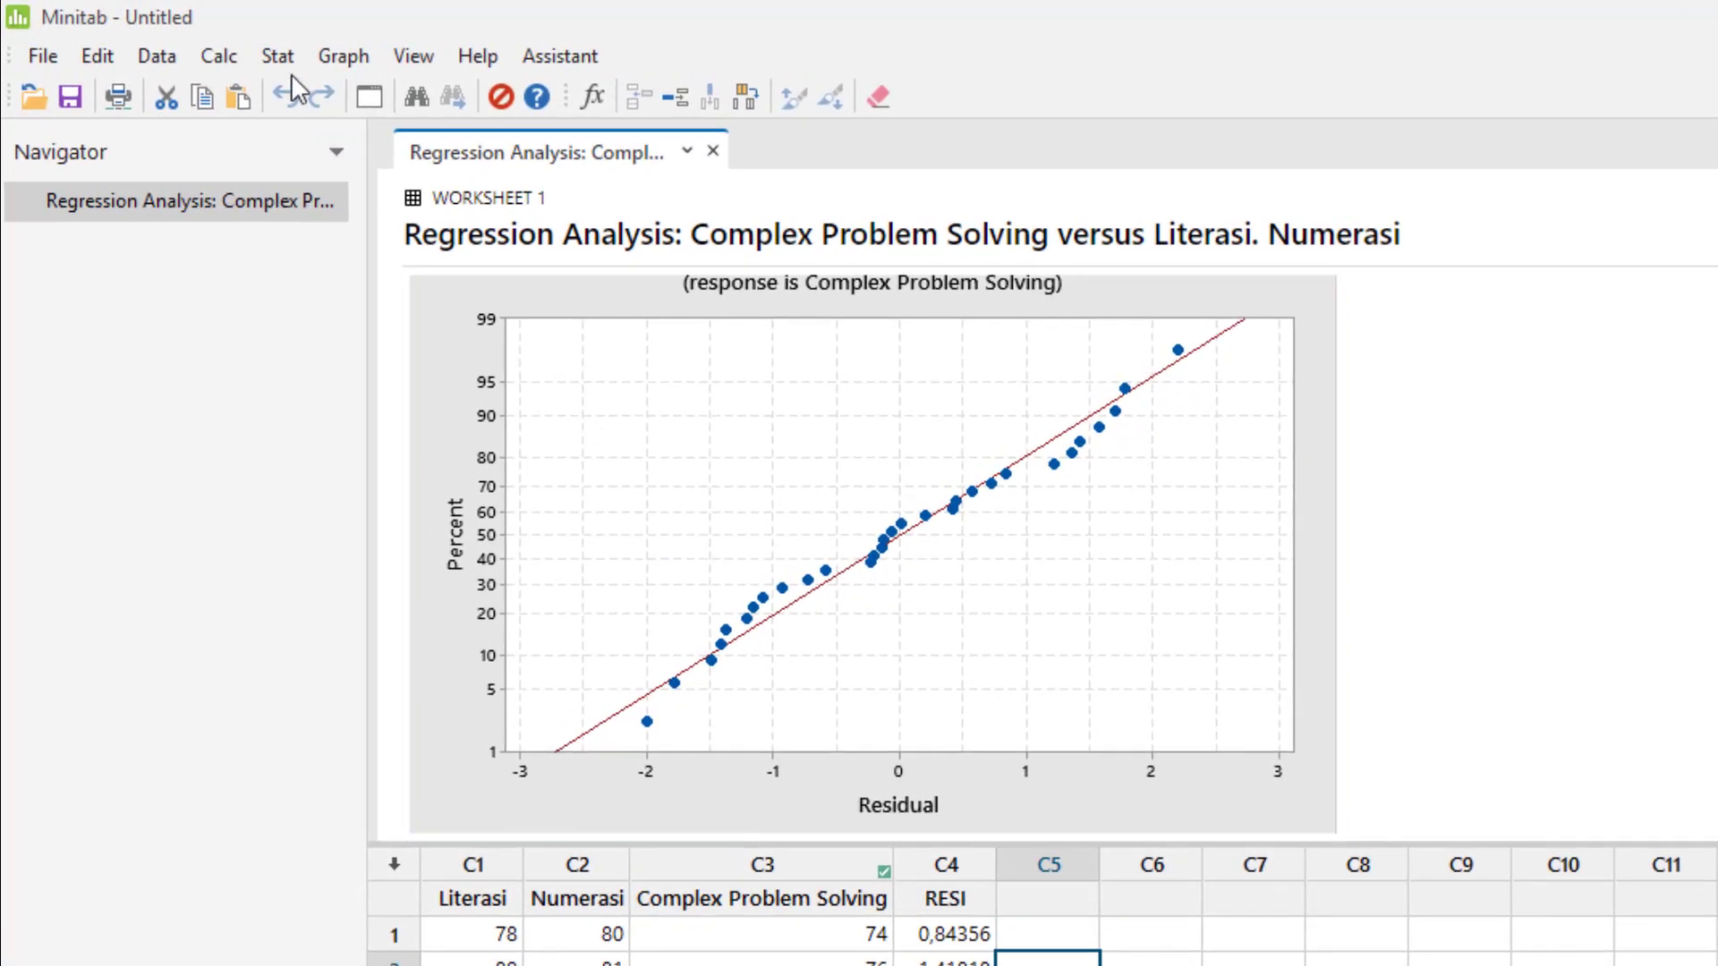
# Run a Kolmogorov-Smirnov normality test on the RESI column and enlarge the output area for its probability plot
pyautogui.click(278, 59)
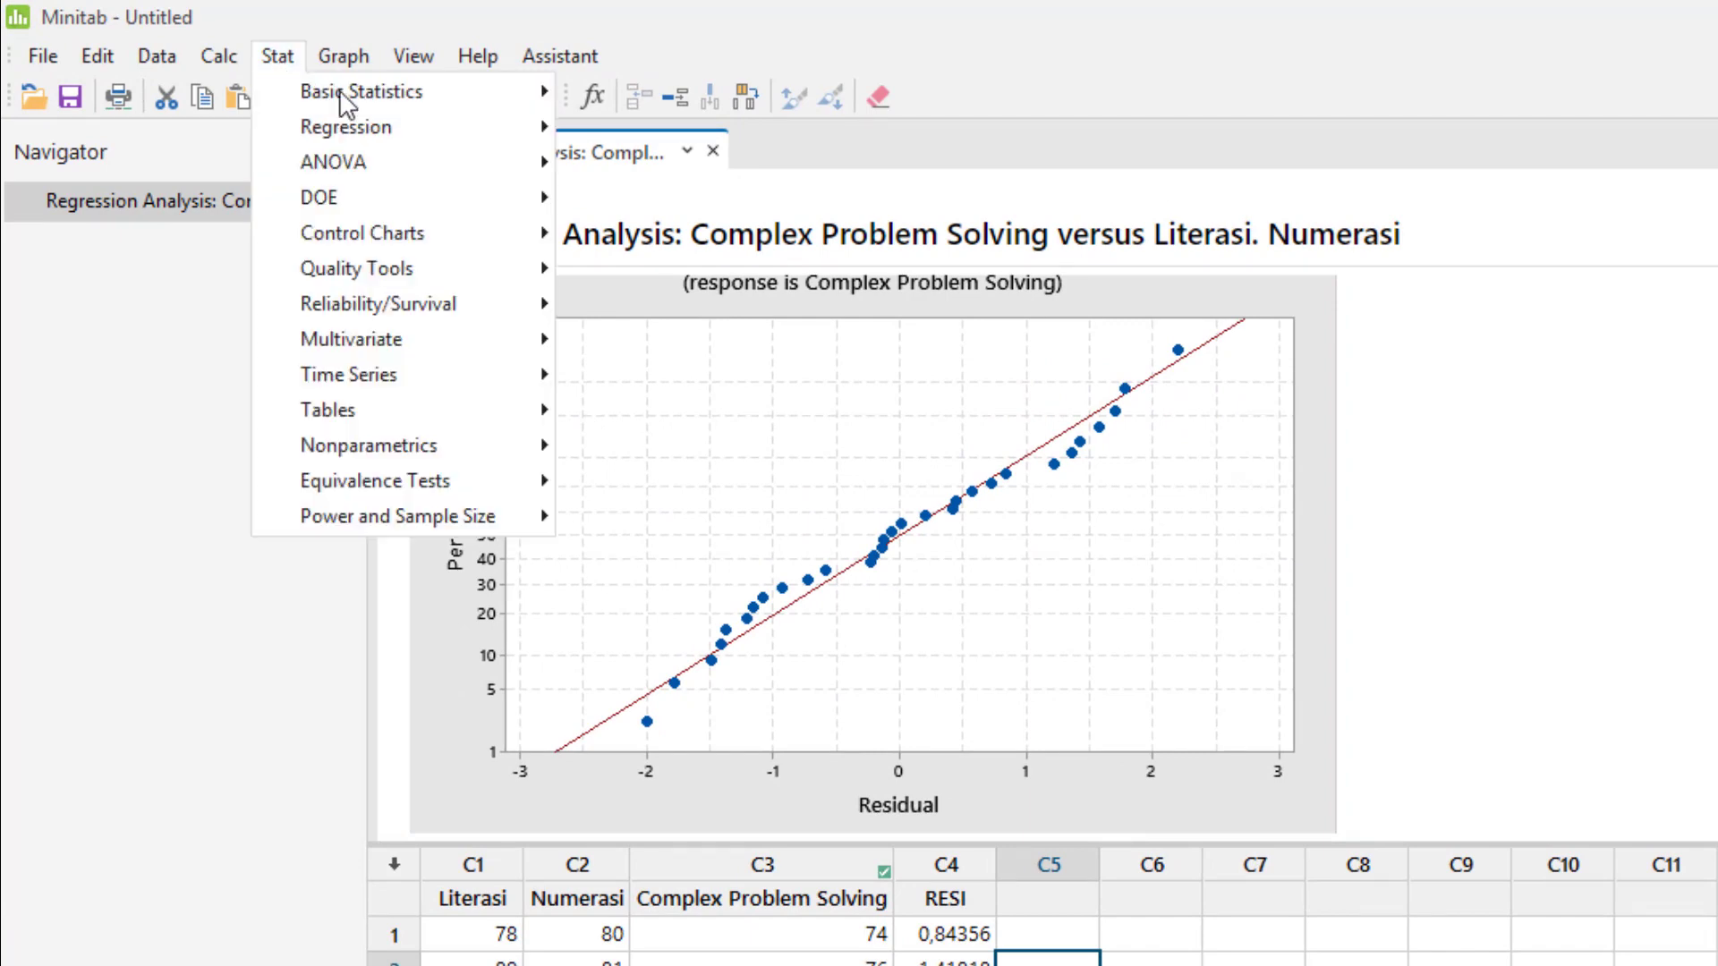
pyautogui.moveTo(358, 107)
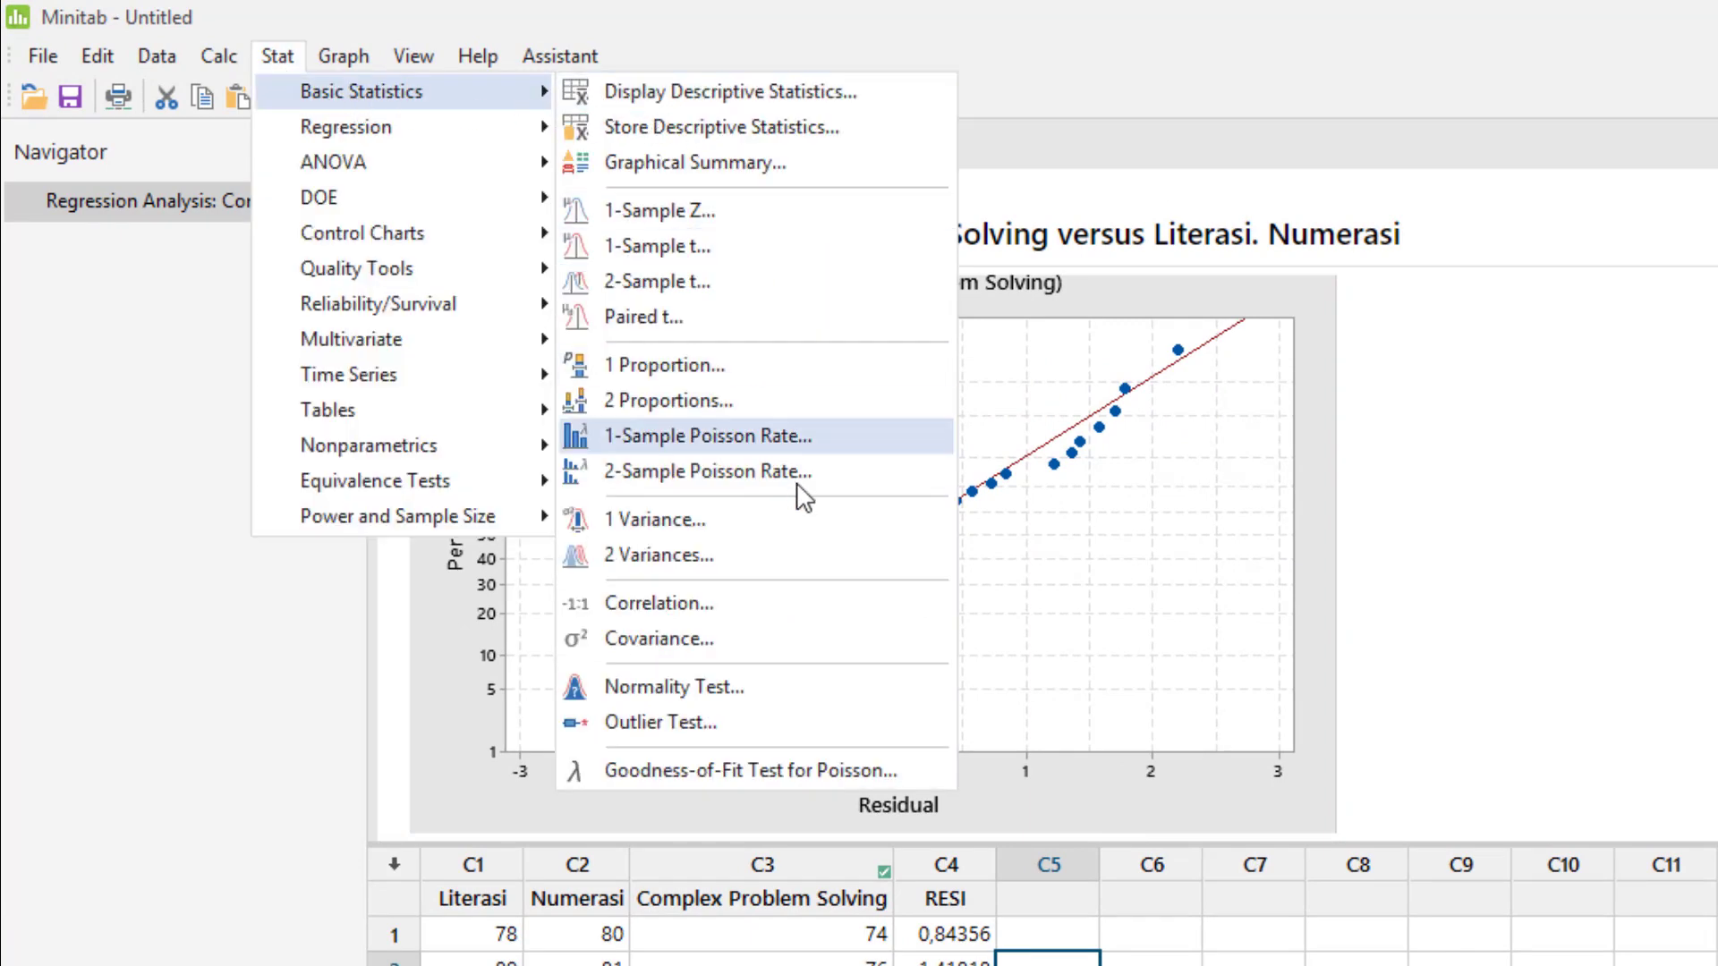
pyautogui.click(786, 699)
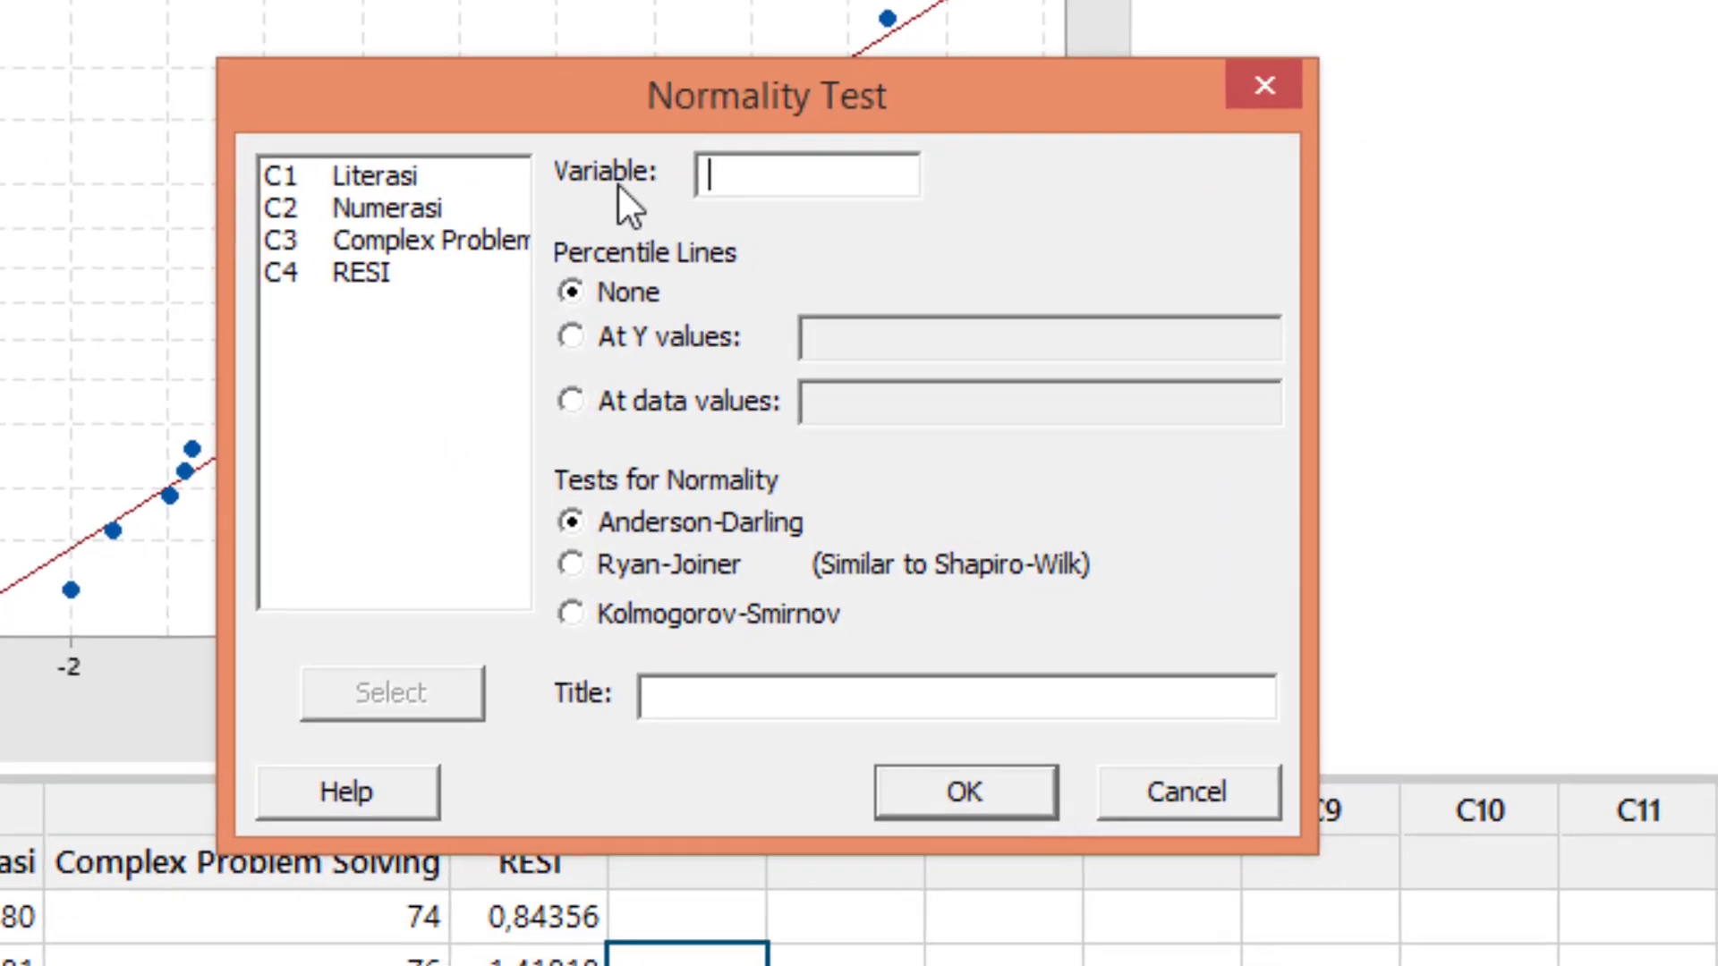
pyautogui.doubleClick(373, 281)
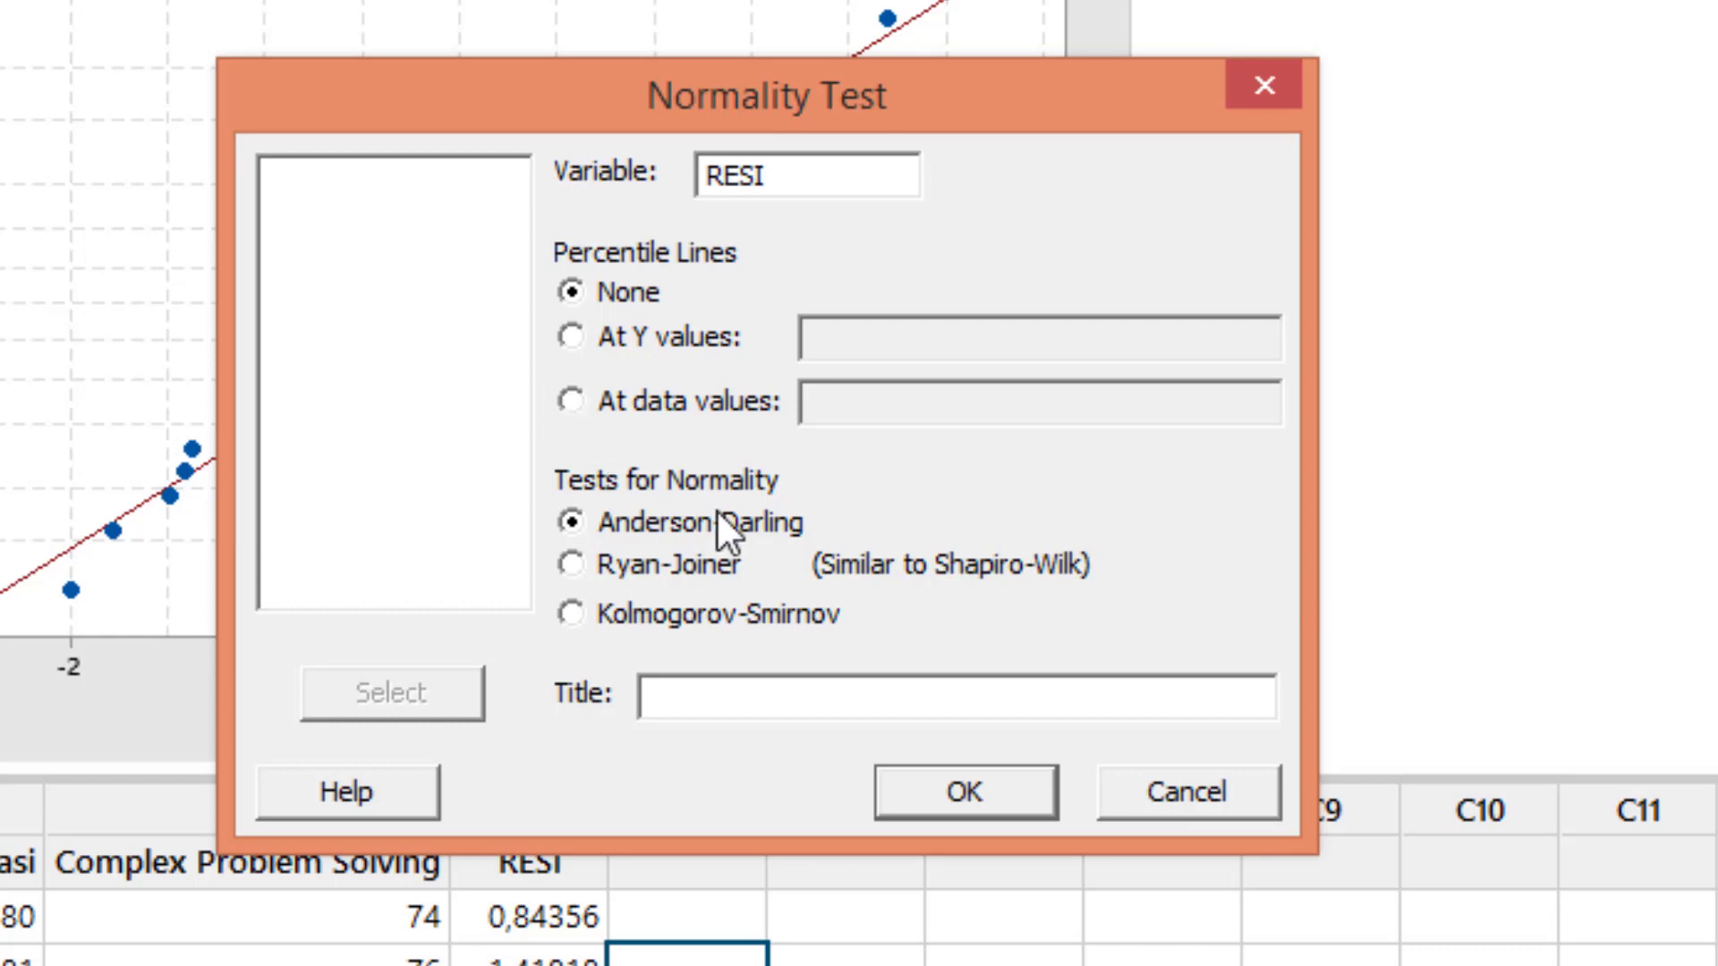
pyautogui.click(592, 619)
pyautogui.click(1011, 803)
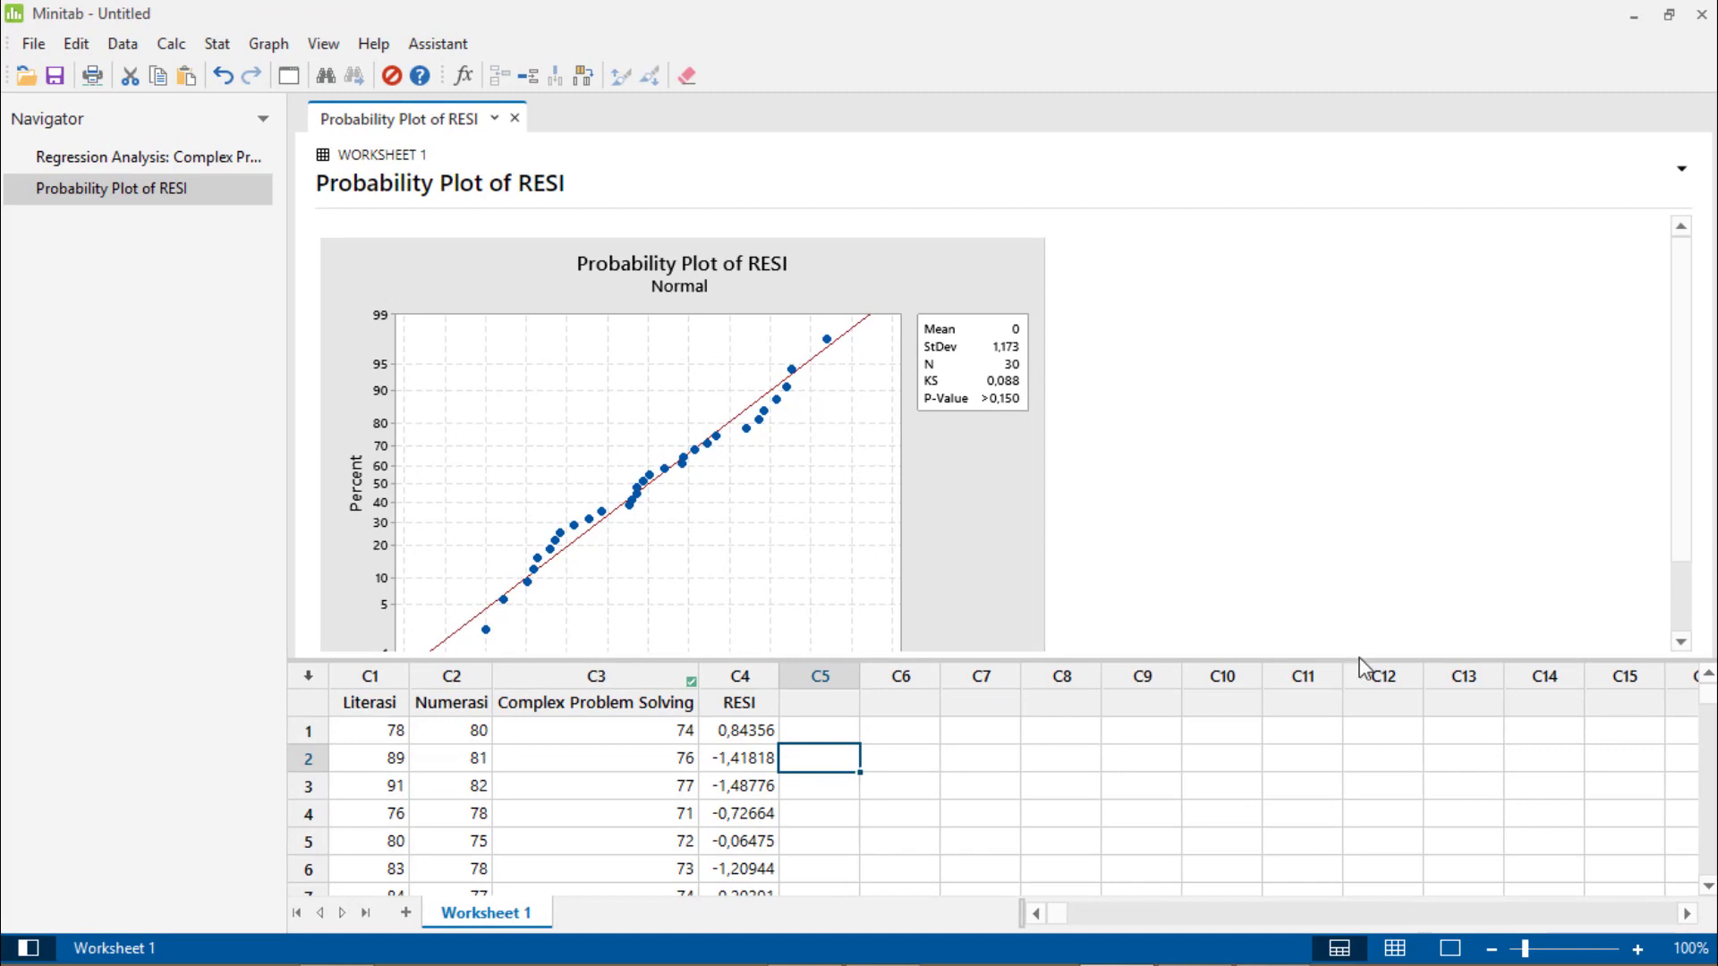
pyautogui.moveTo(1359, 660); pyautogui.dragTo(1362, 713)
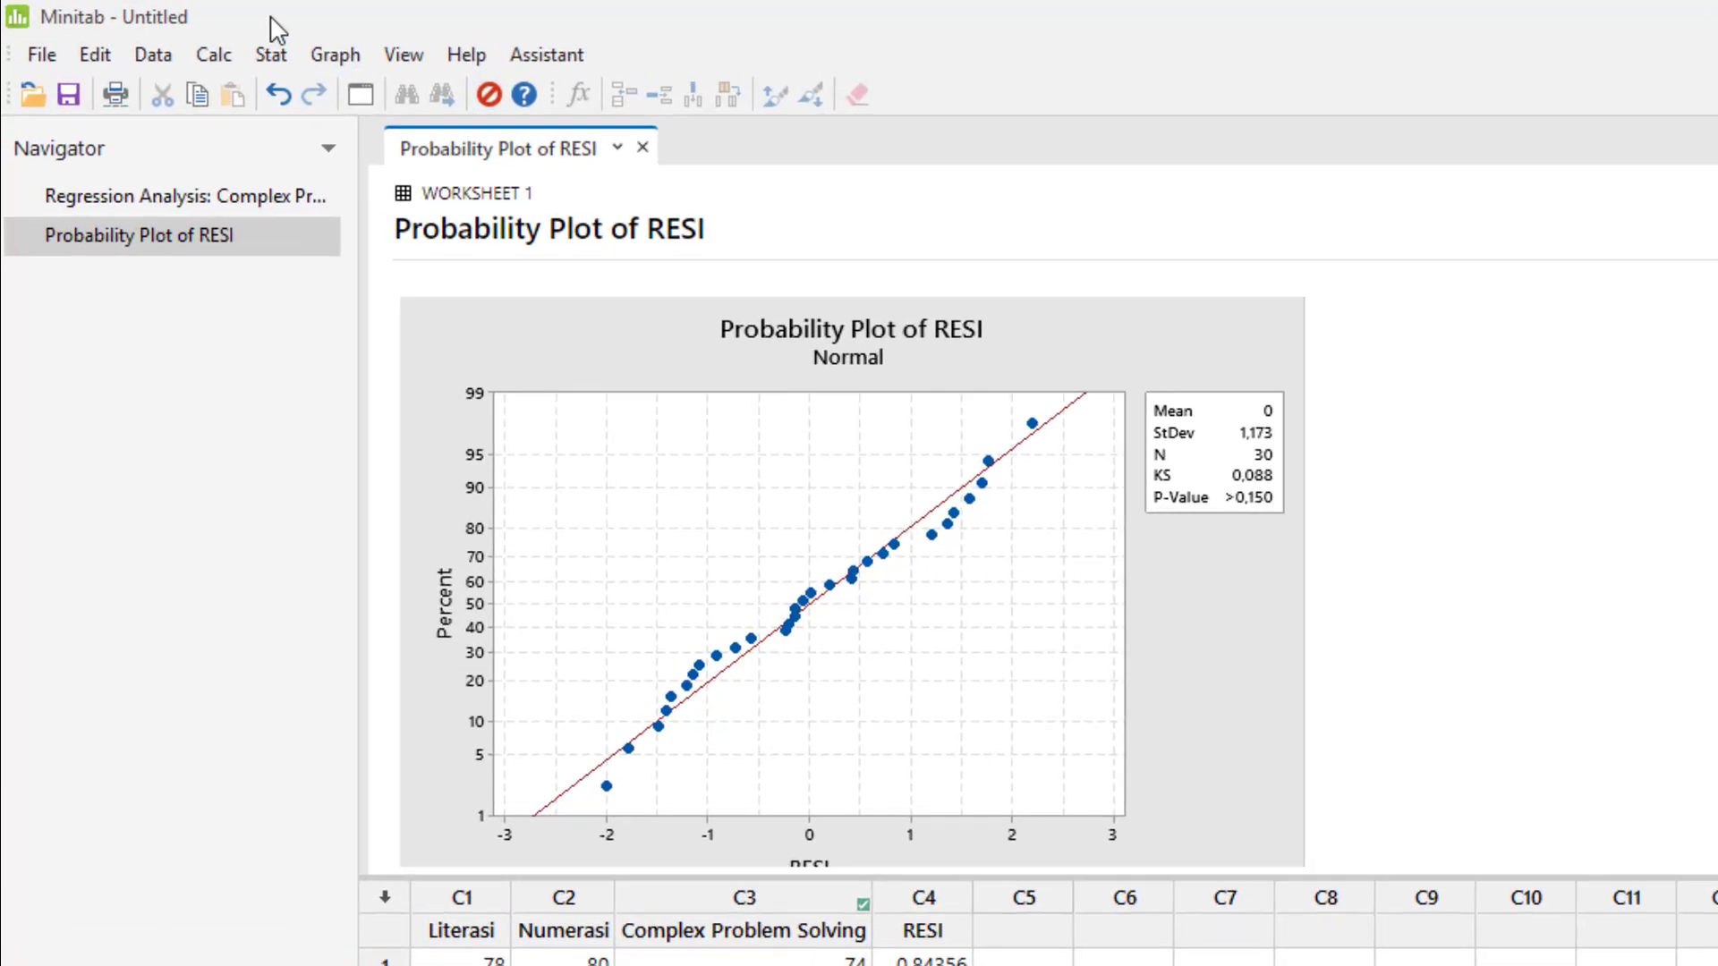
# Create scatterplots with regression lines of Complex Problem Solving against Literasi and Complex Problem Solving against Numerasi
pyautogui.click(362, 62)
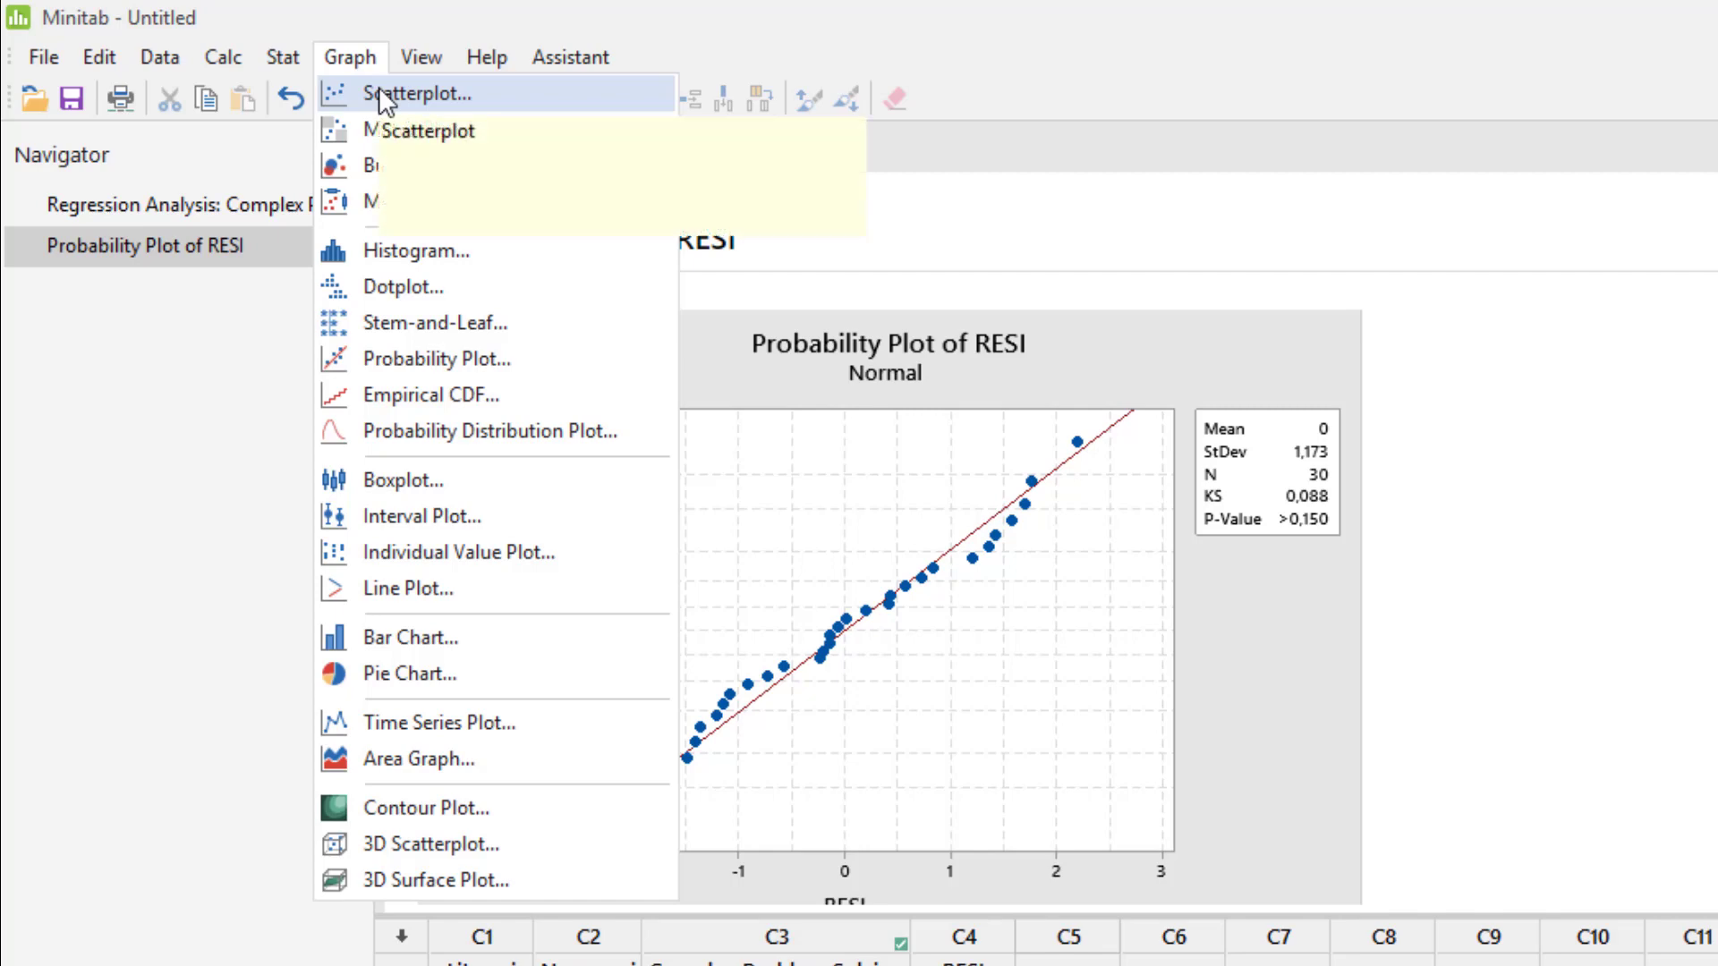
pyautogui.click(379, 86)
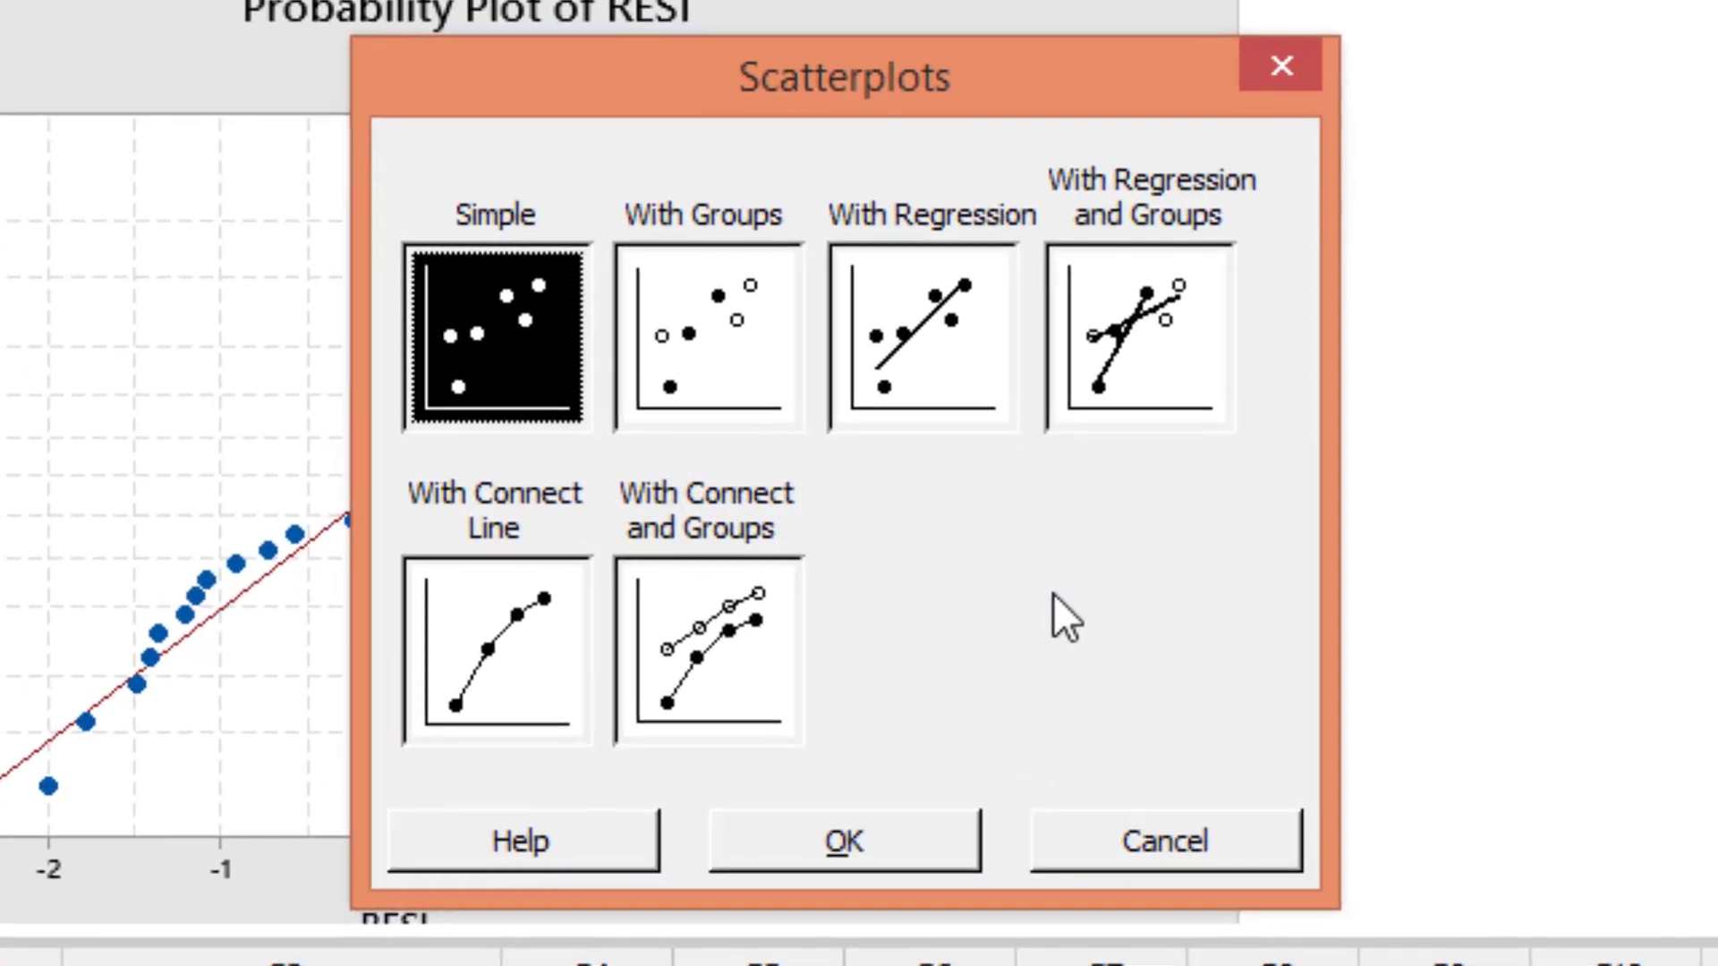
pyautogui.click(918, 322)
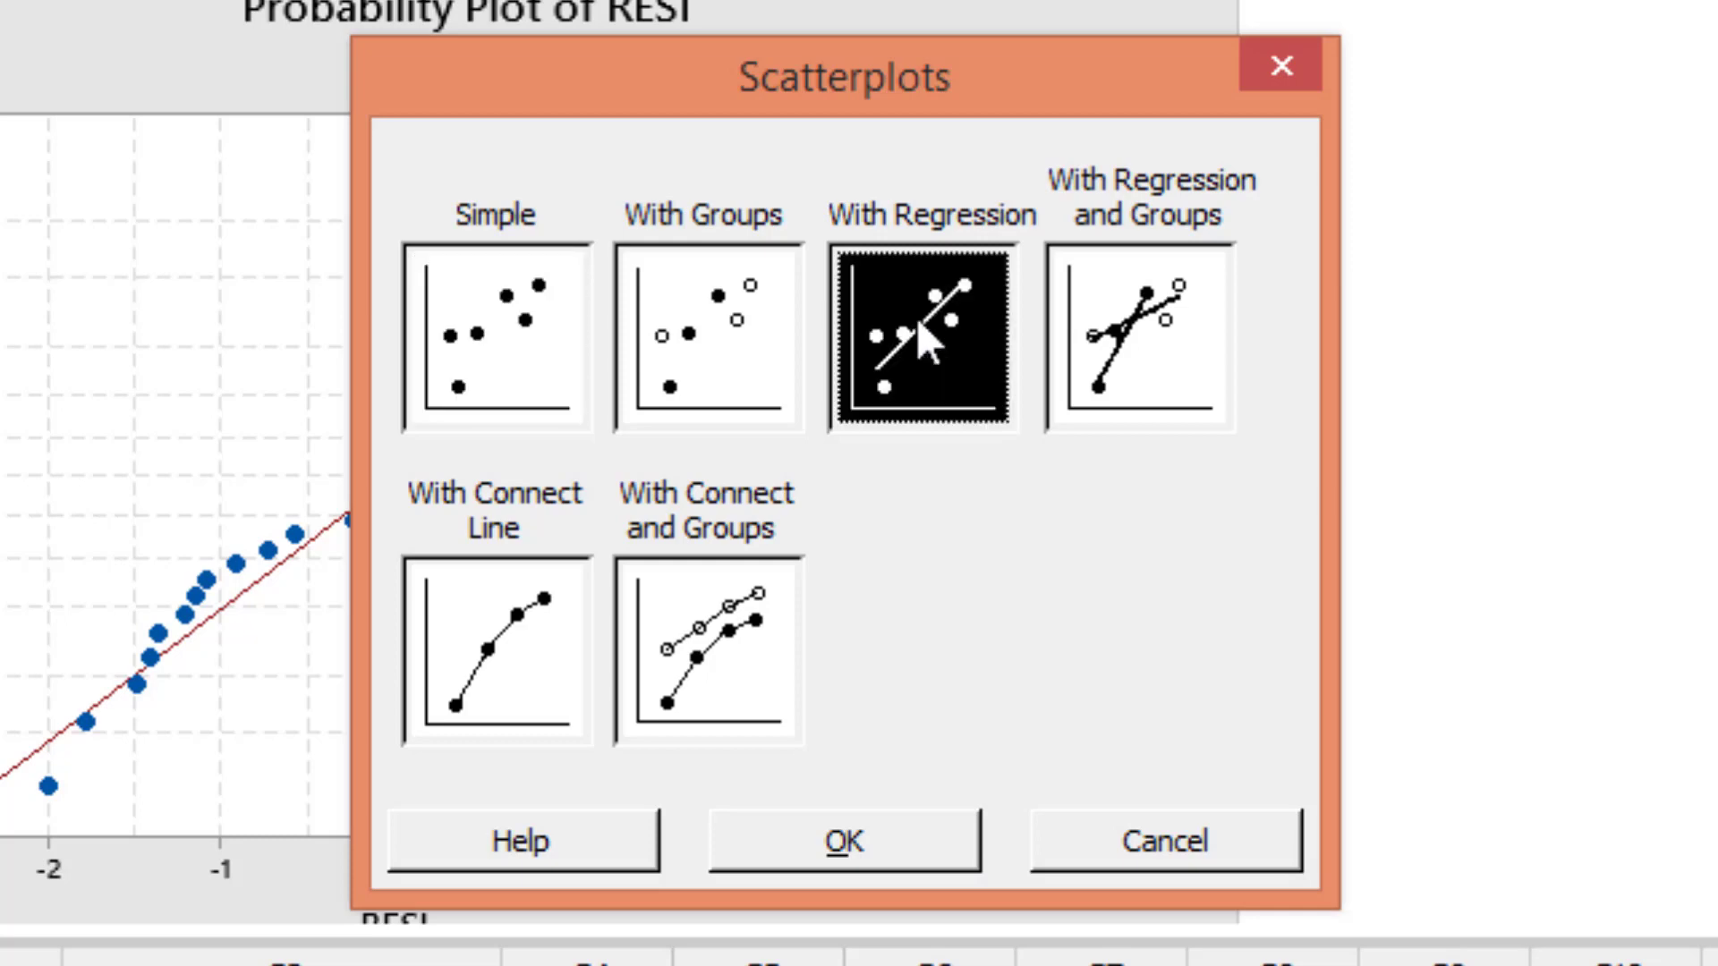
pyautogui.click(877, 841)
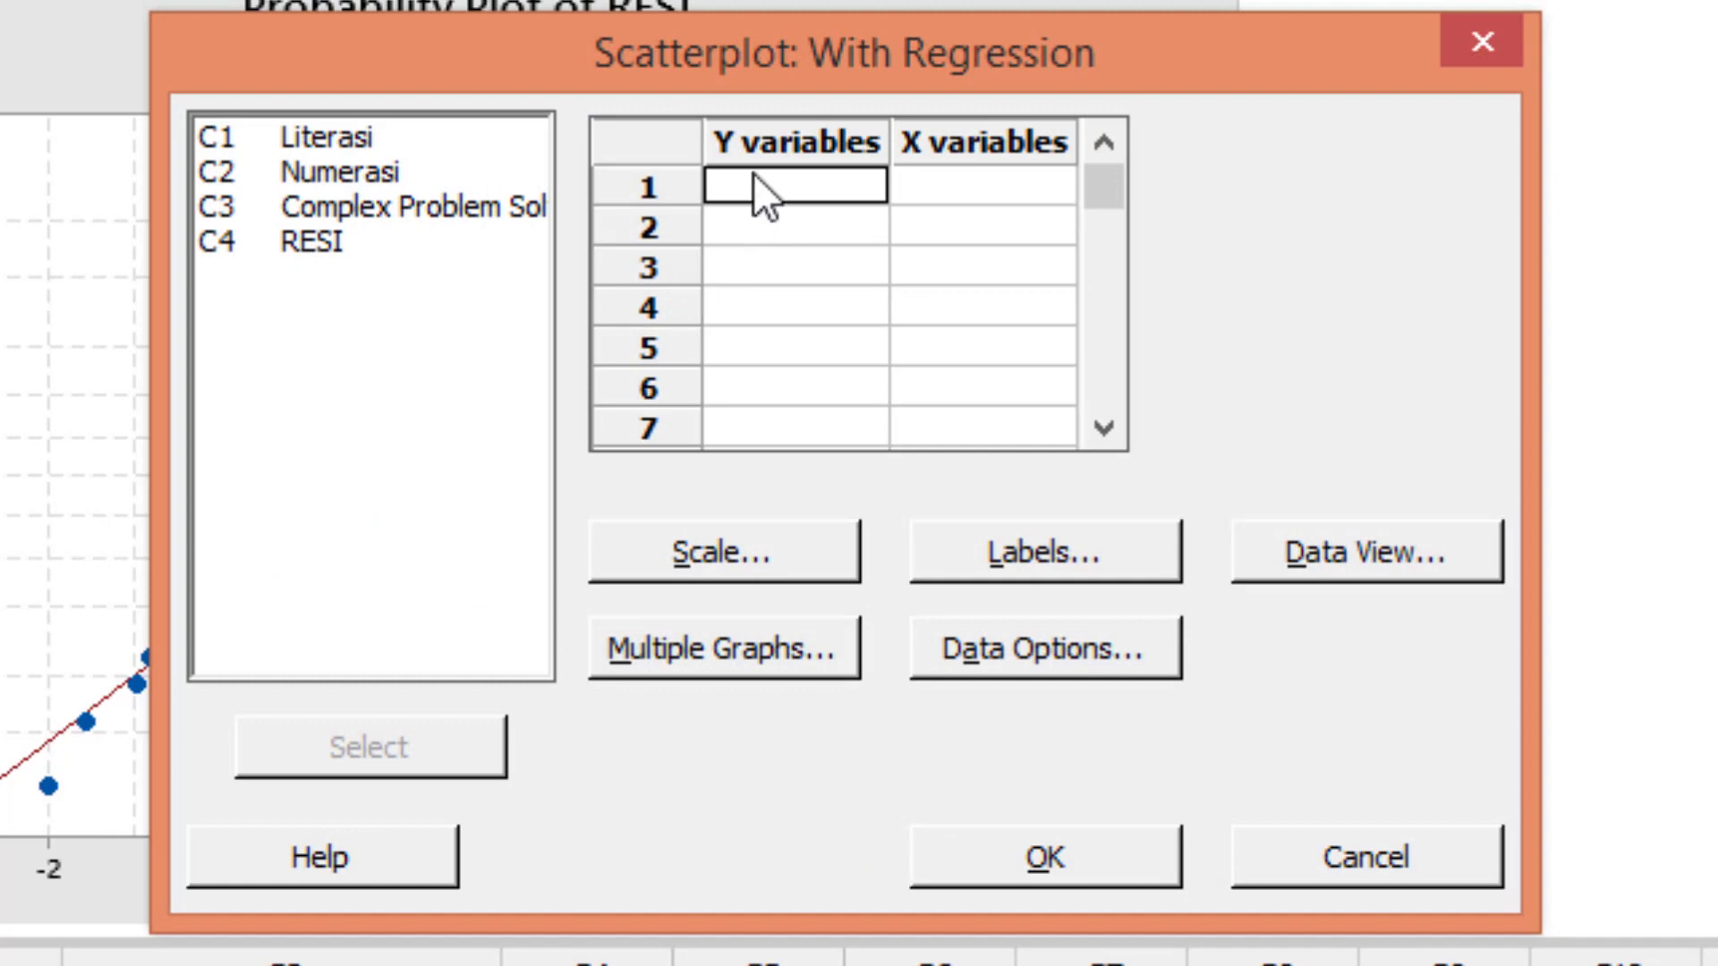
pyautogui.doubleClick(490, 202)
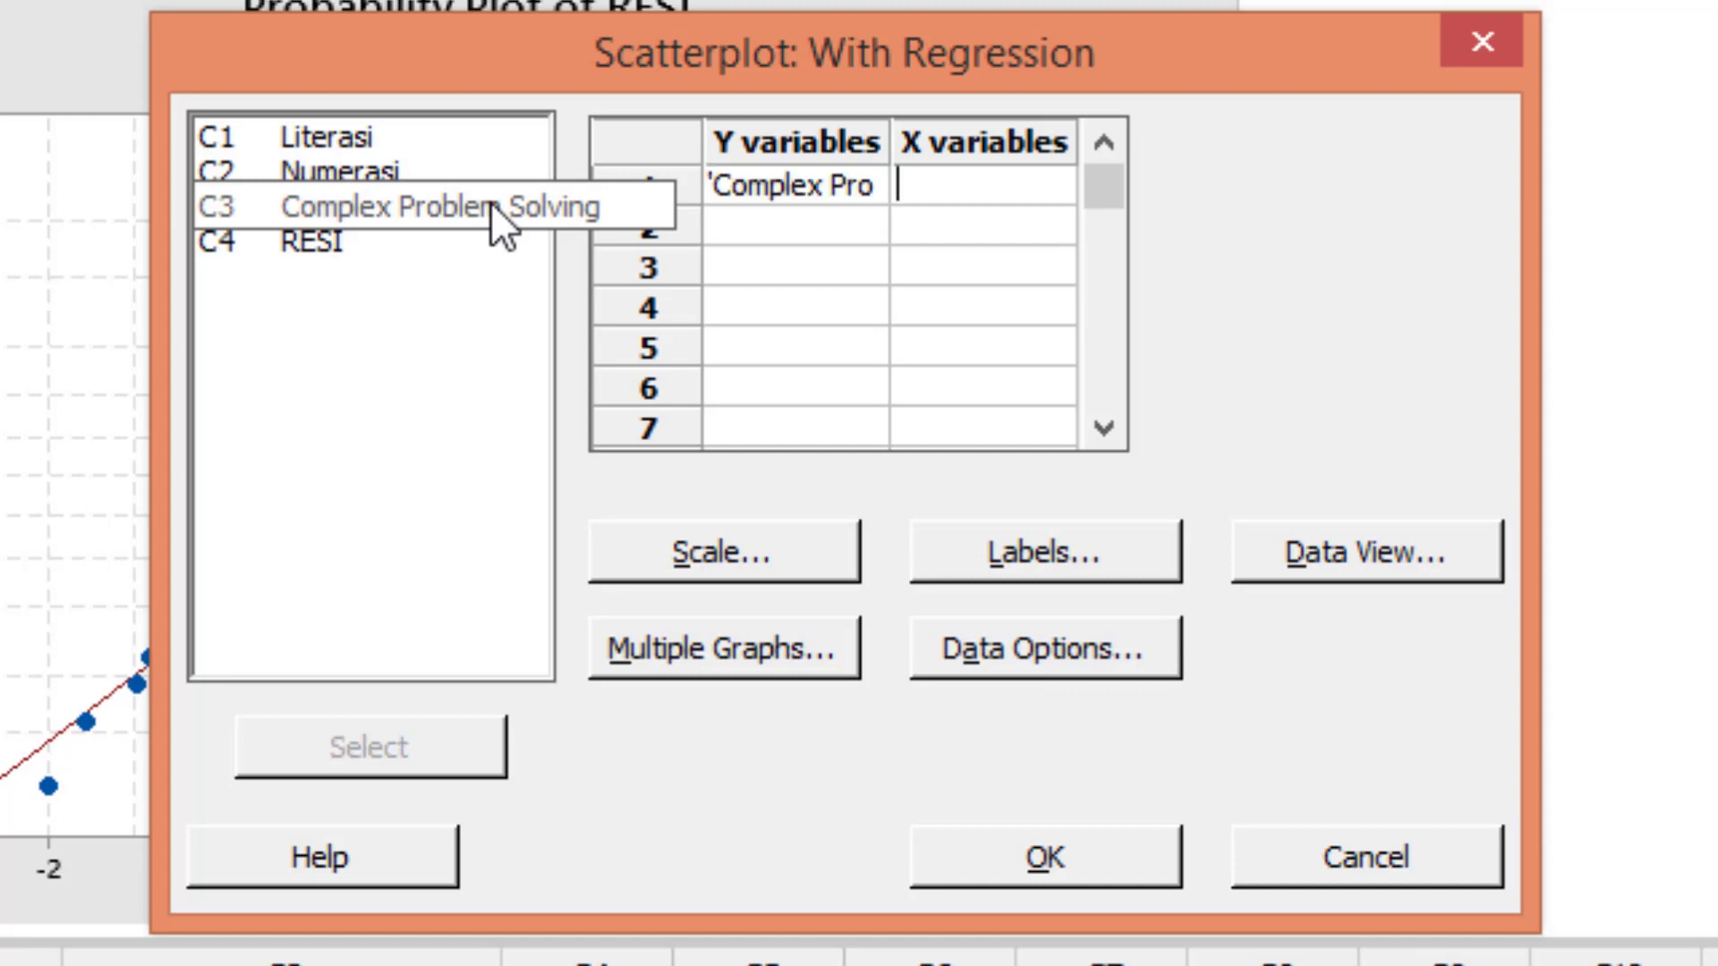
pyautogui.doubleClick(331, 135)
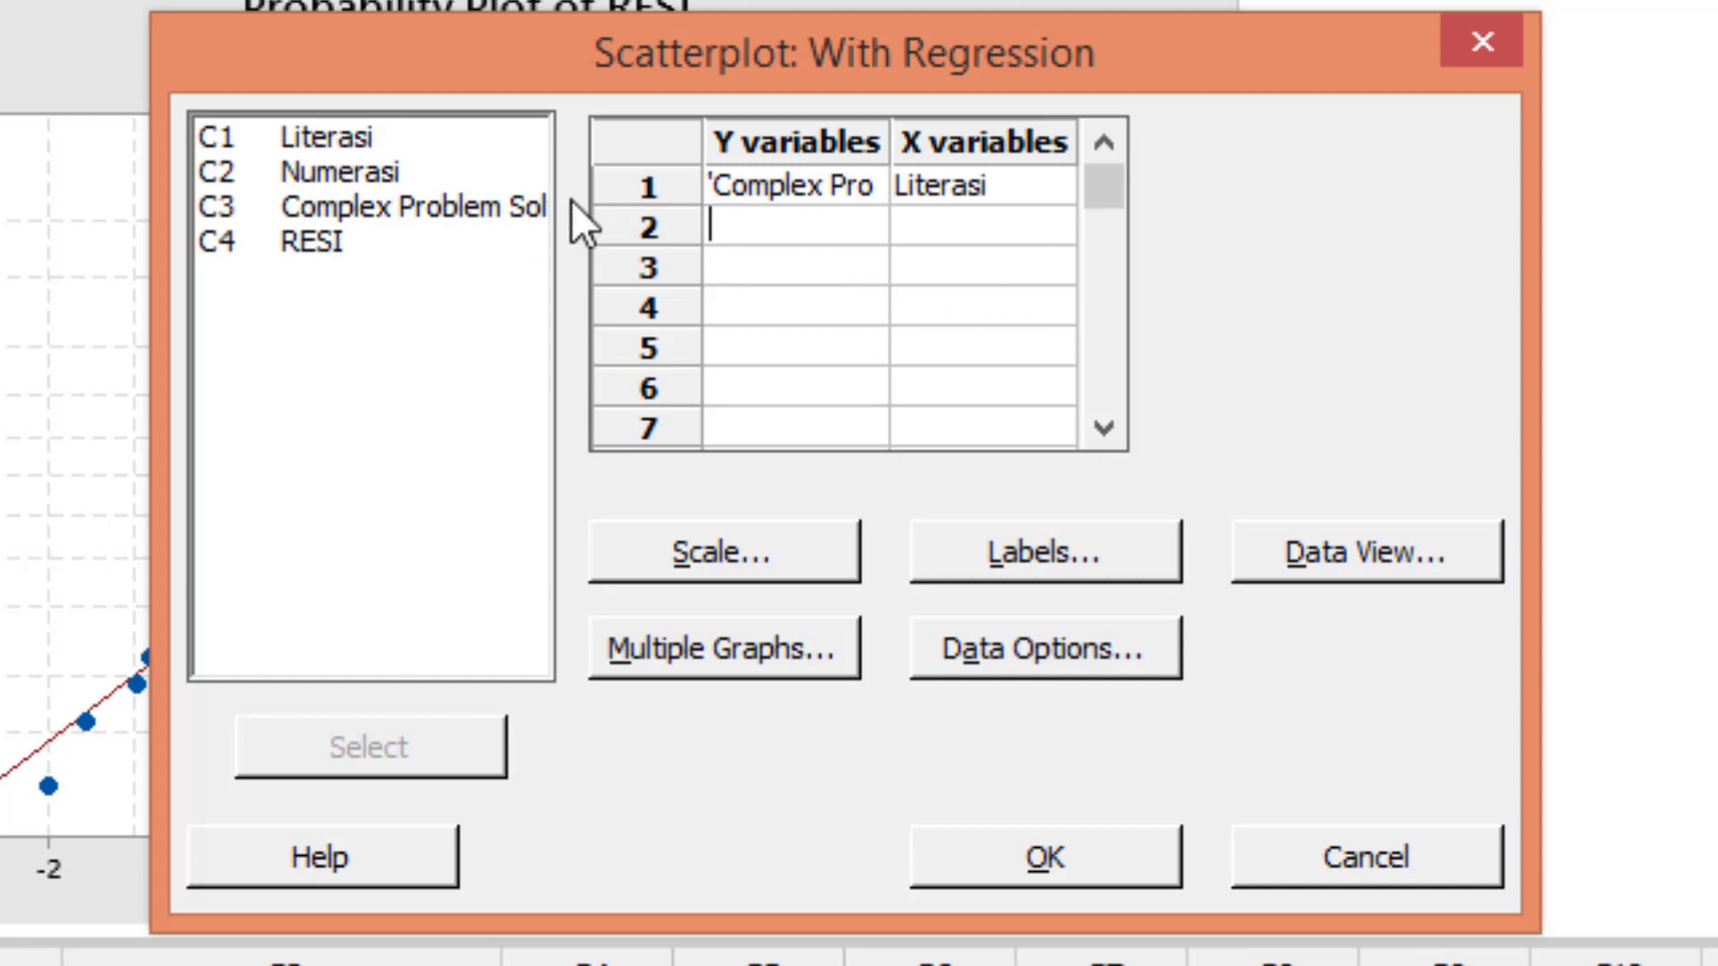
pyautogui.doubleClick(479, 211)
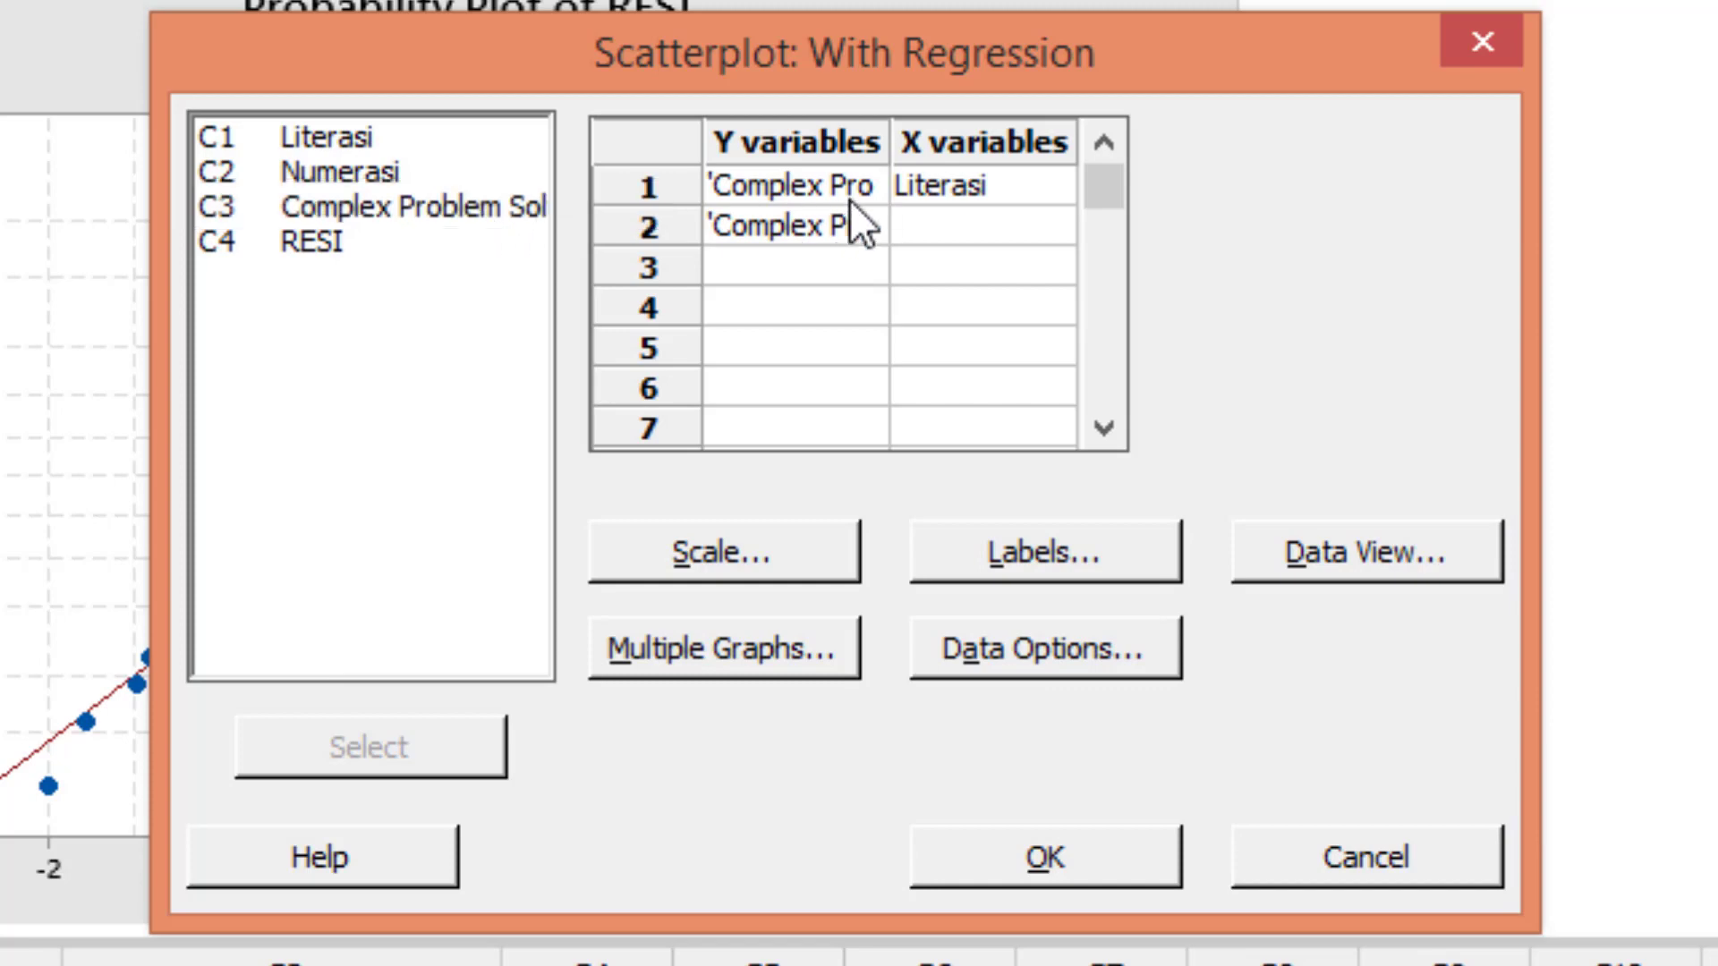
pyautogui.doubleClick(386, 168)
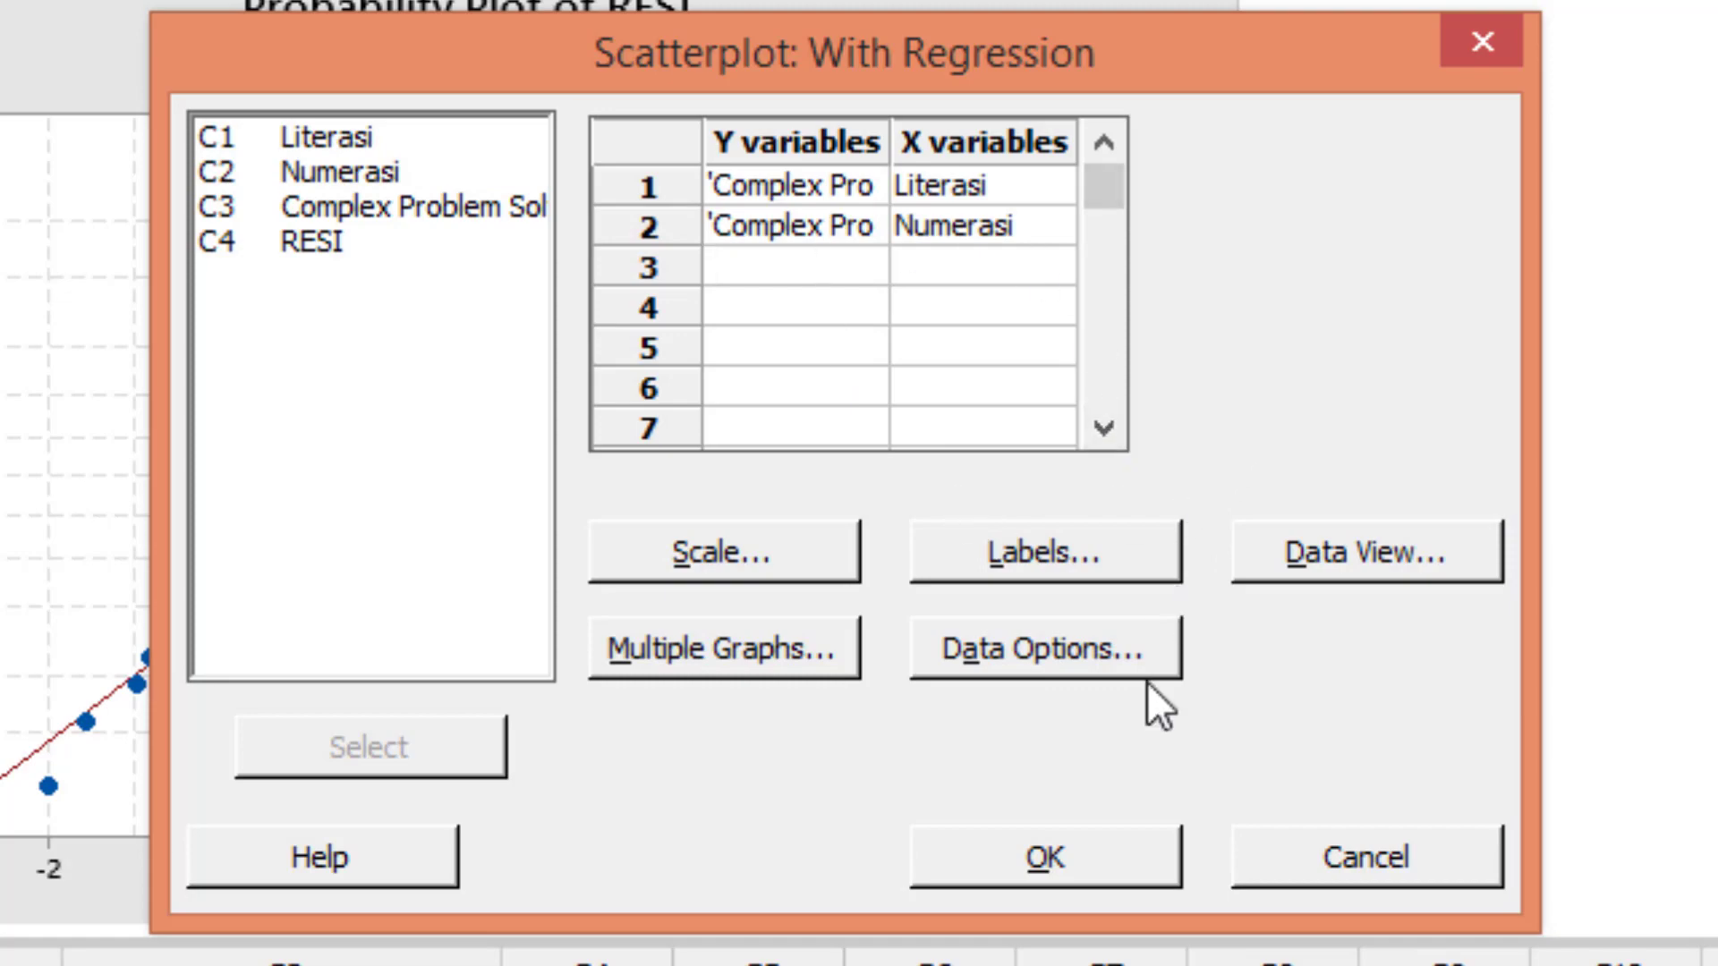
pyautogui.click(1101, 860)
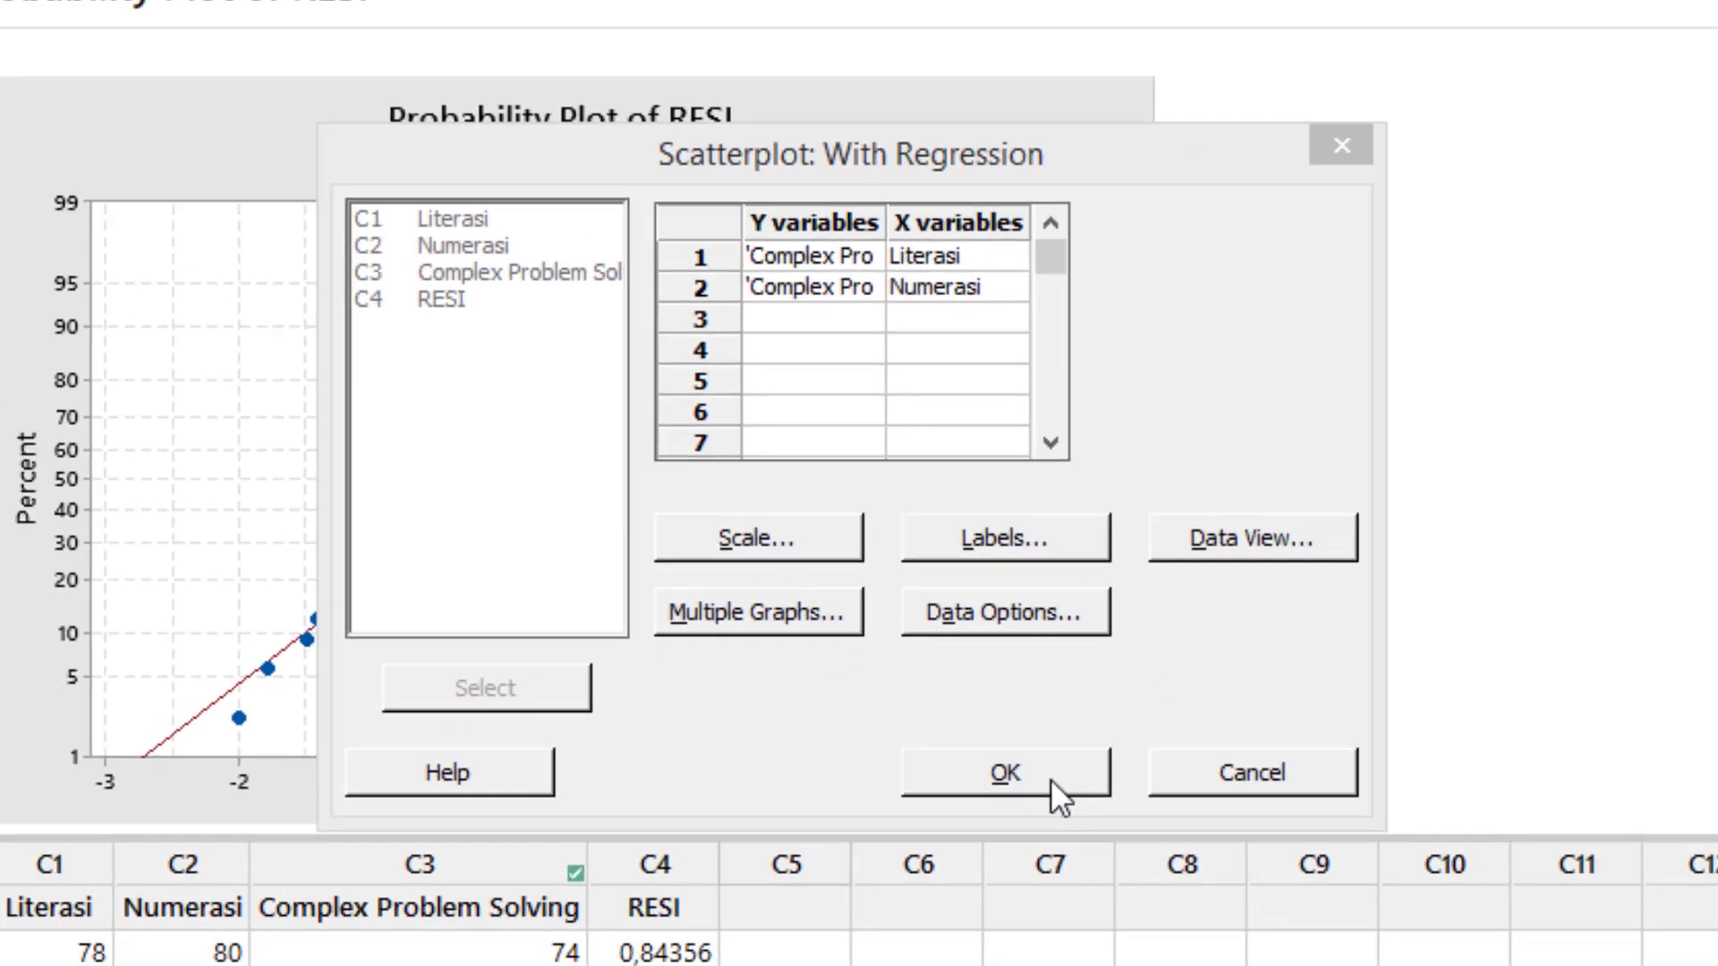
# Examine both scatterplots, first Complex Problem Solving versus Literasi and then versus Numerasi, for a linear relationship
pyautogui.moveTo(1686, 403)
pyautogui.mouseDown()
pyautogui.moveTo(1686, 423)
pyautogui.moveTo(1679, 396)
pyautogui.mouseUp()
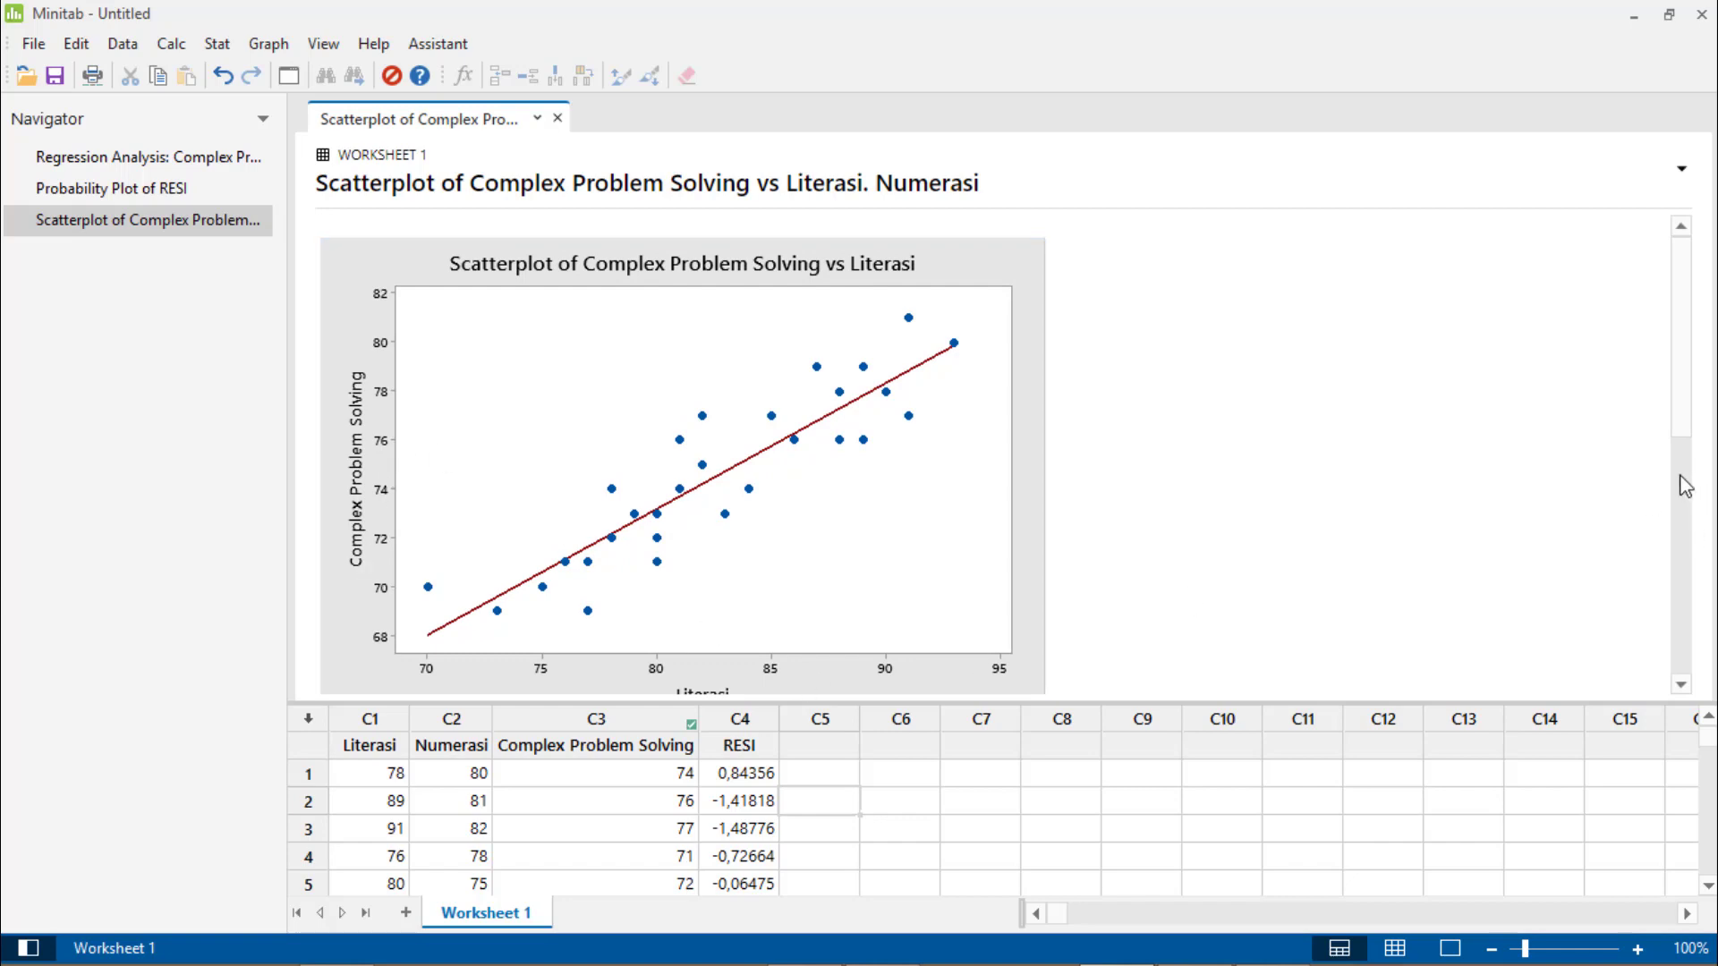
pyautogui.moveTo(1679, 420); pyautogui.dragTo(1688, 436)
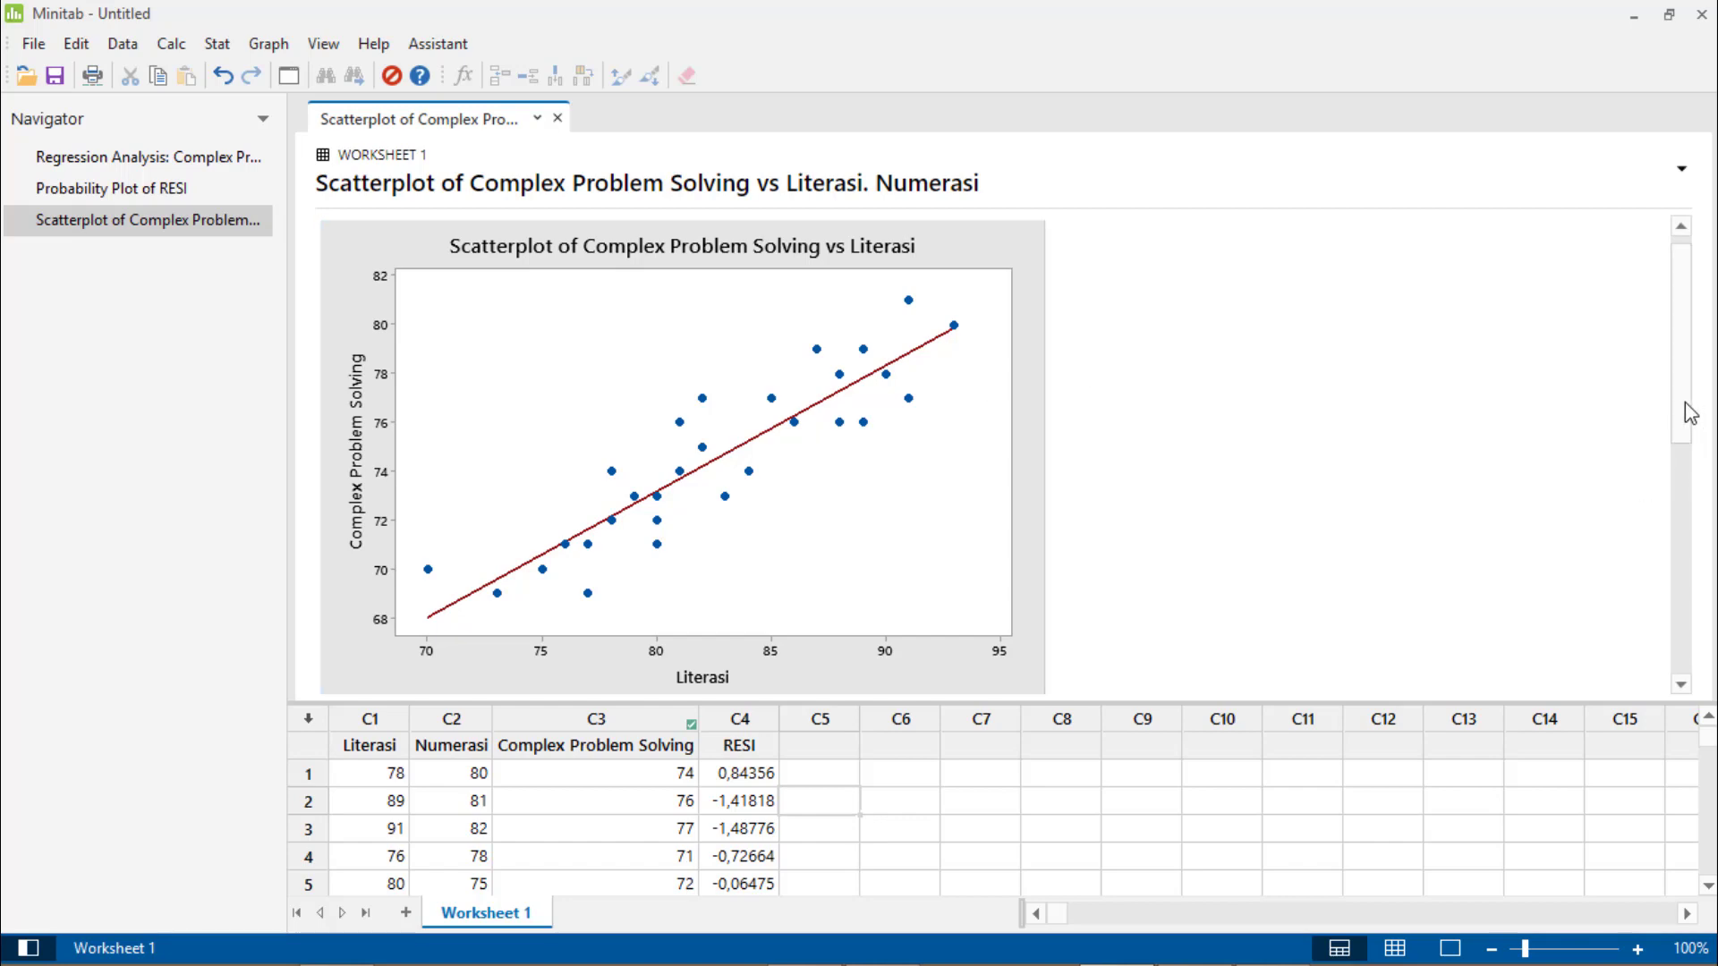
pyautogui.moveTo(1686, 414); pyautogui.dragTo(1711, 630)
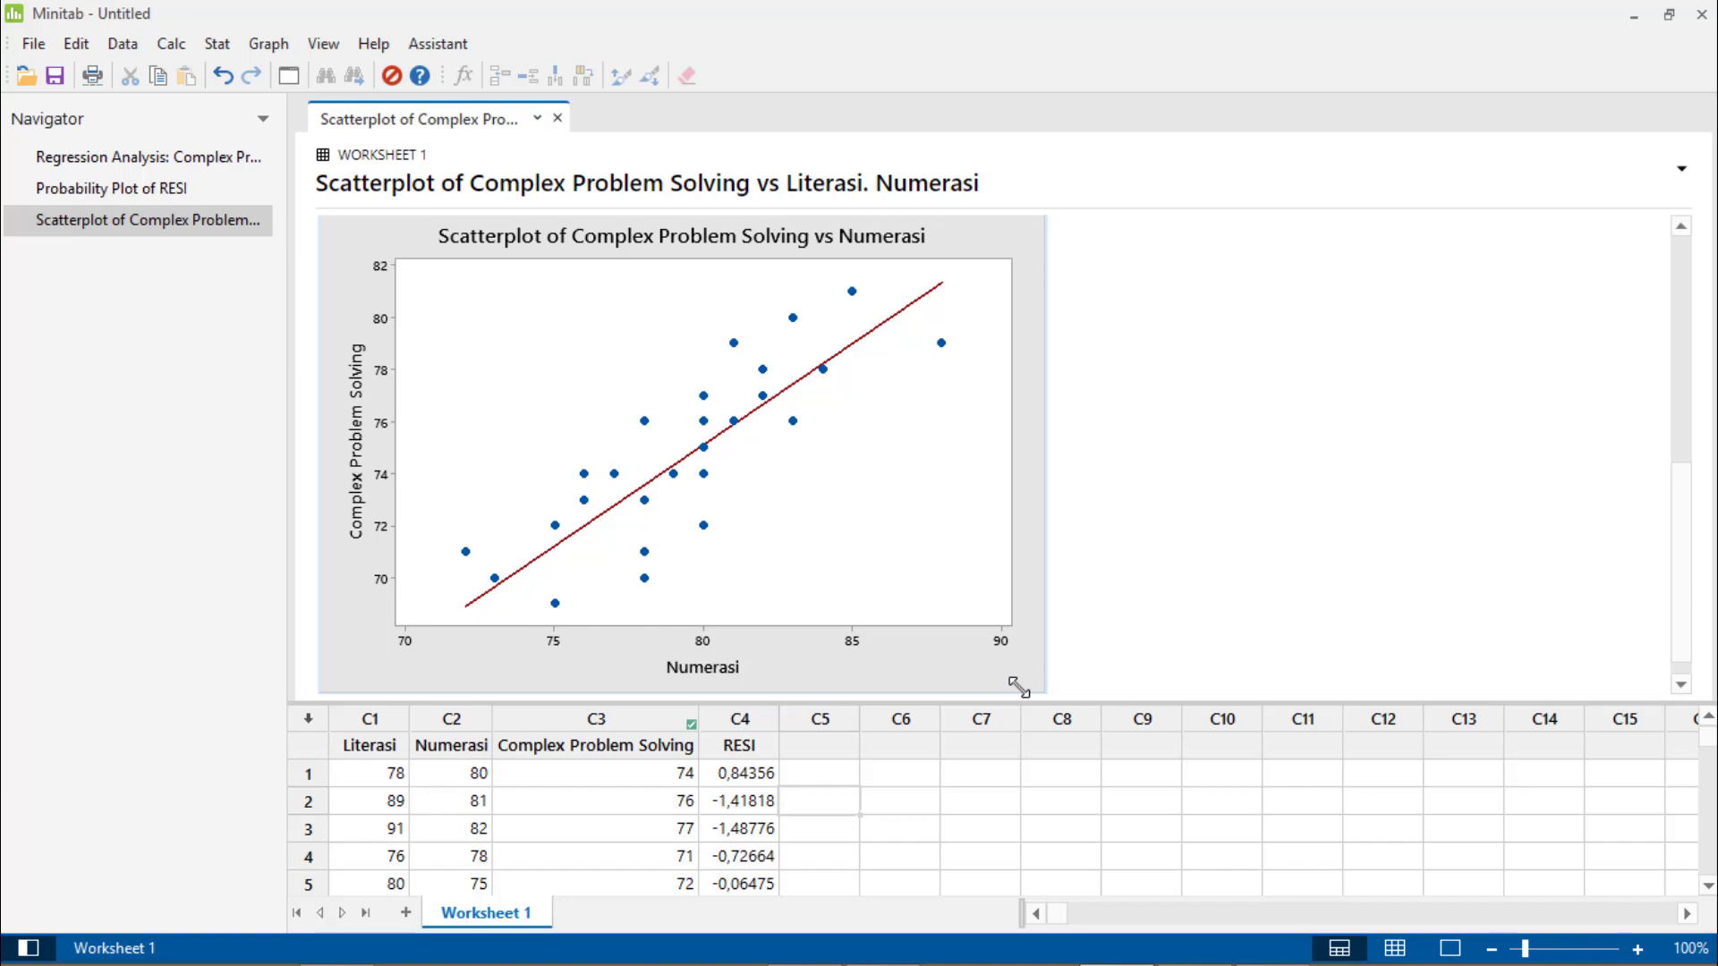
# Return to the regression analysis output and examine its Versus Fits plot and its equation, coefficients, model summary and analysis of variance tables
pyautogui.click(211, 160)
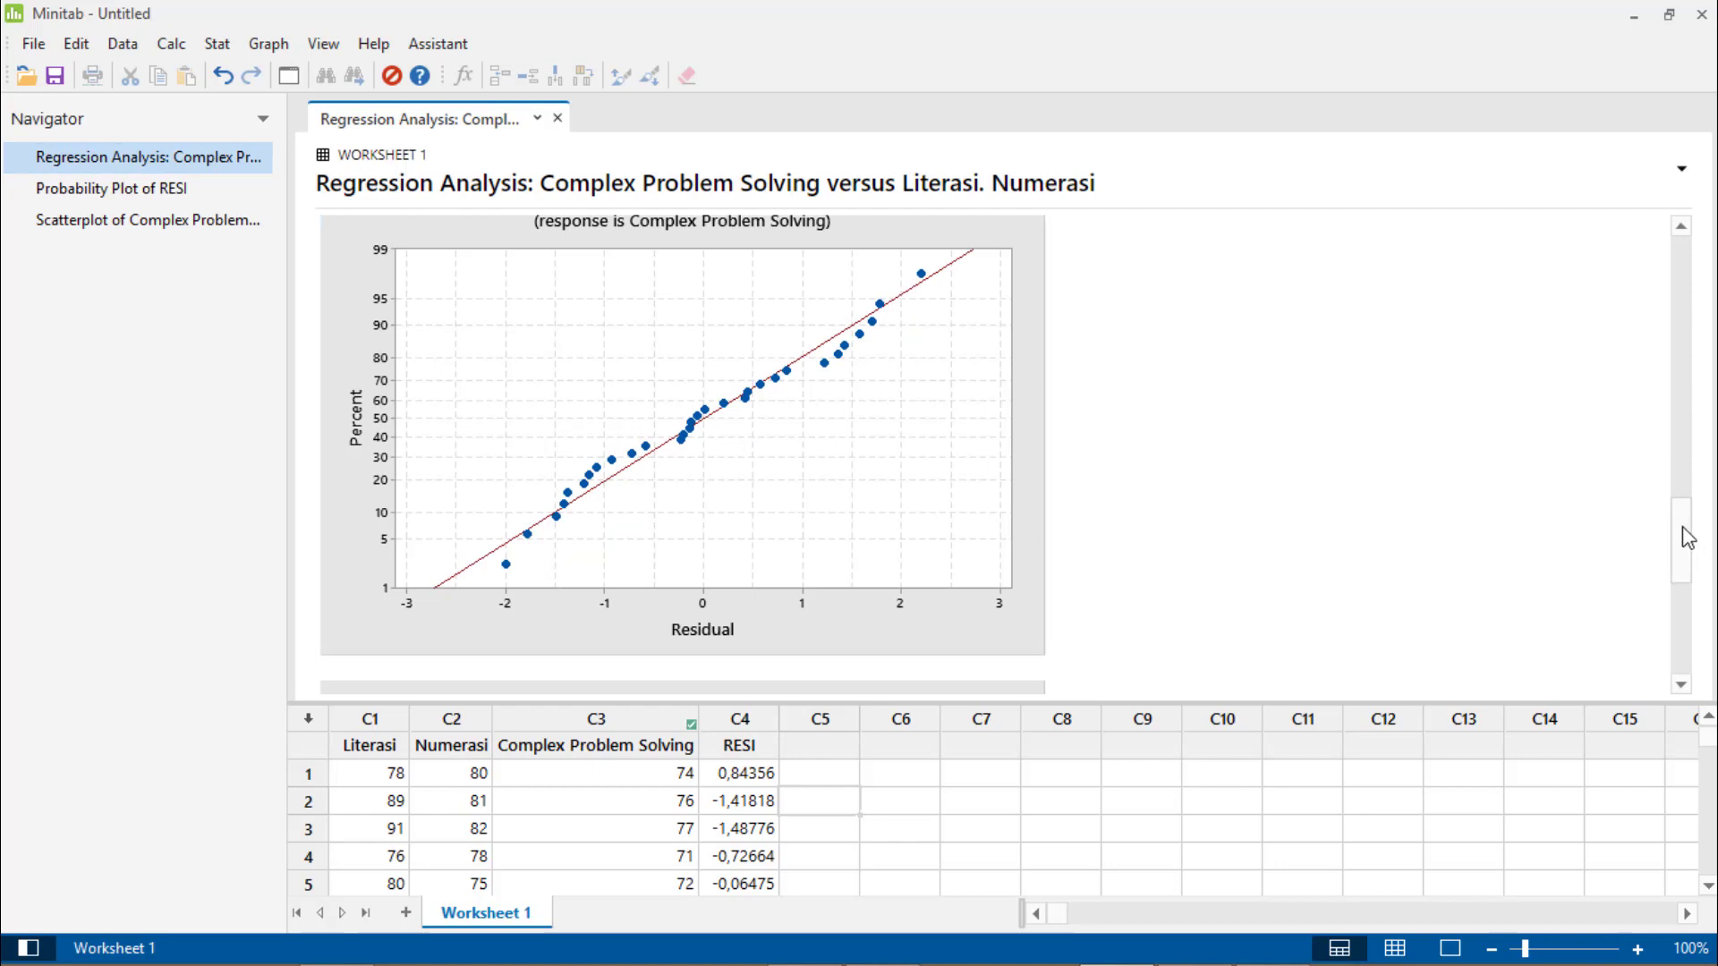
pyautogui.moveTo(1682, 533); pyautogui.dragTo(1700, 620)
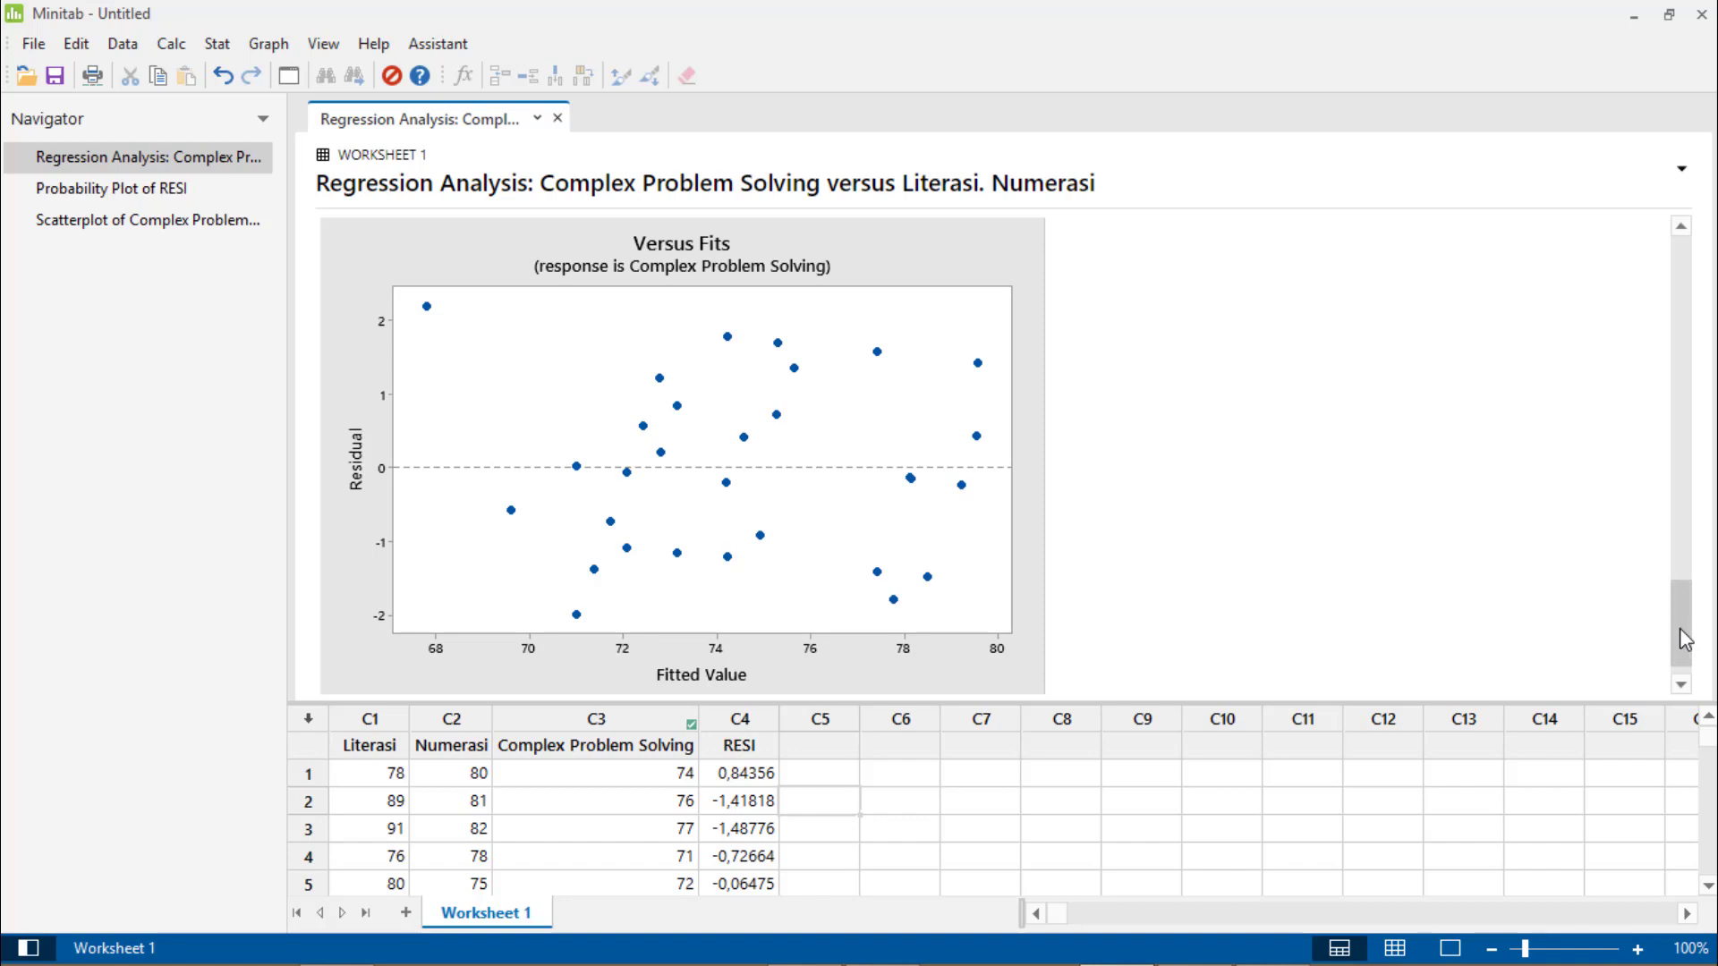
pyautogui.moveTo(1680, 632); pyautogui.dragTo(1668, 476)
pyautogui.moveTo(1660, 402); pyautogui.dragTo(1651, 287)
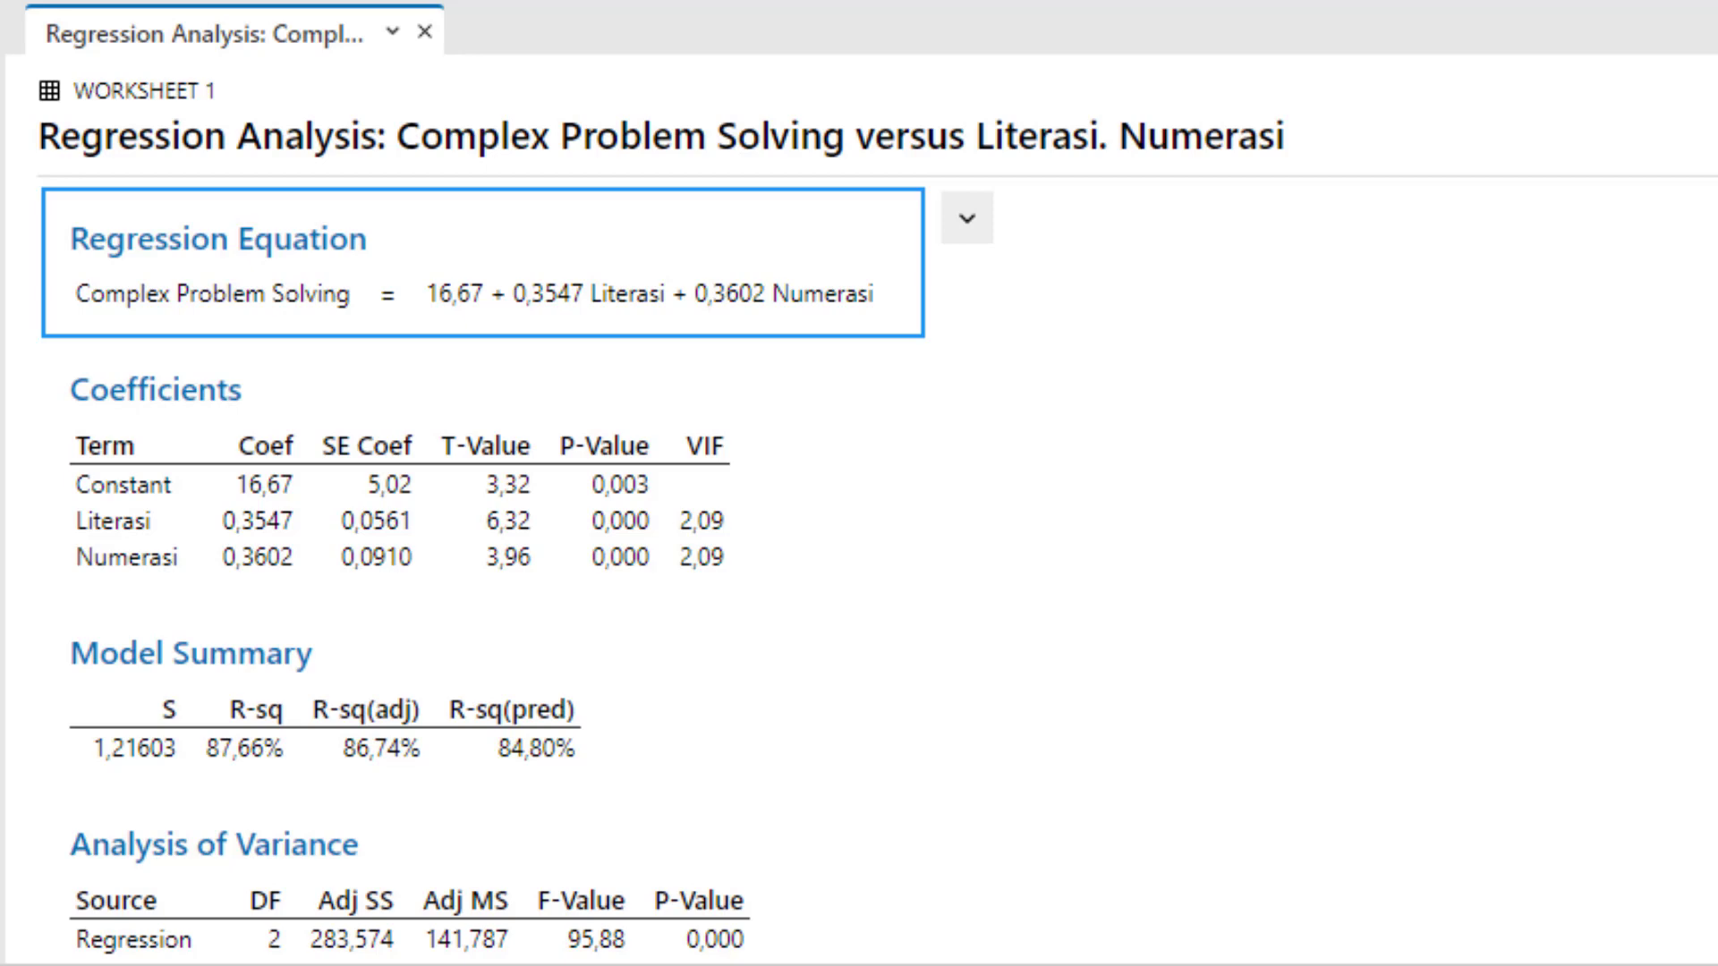
pyautogui.scroll(-3, 516, 570)
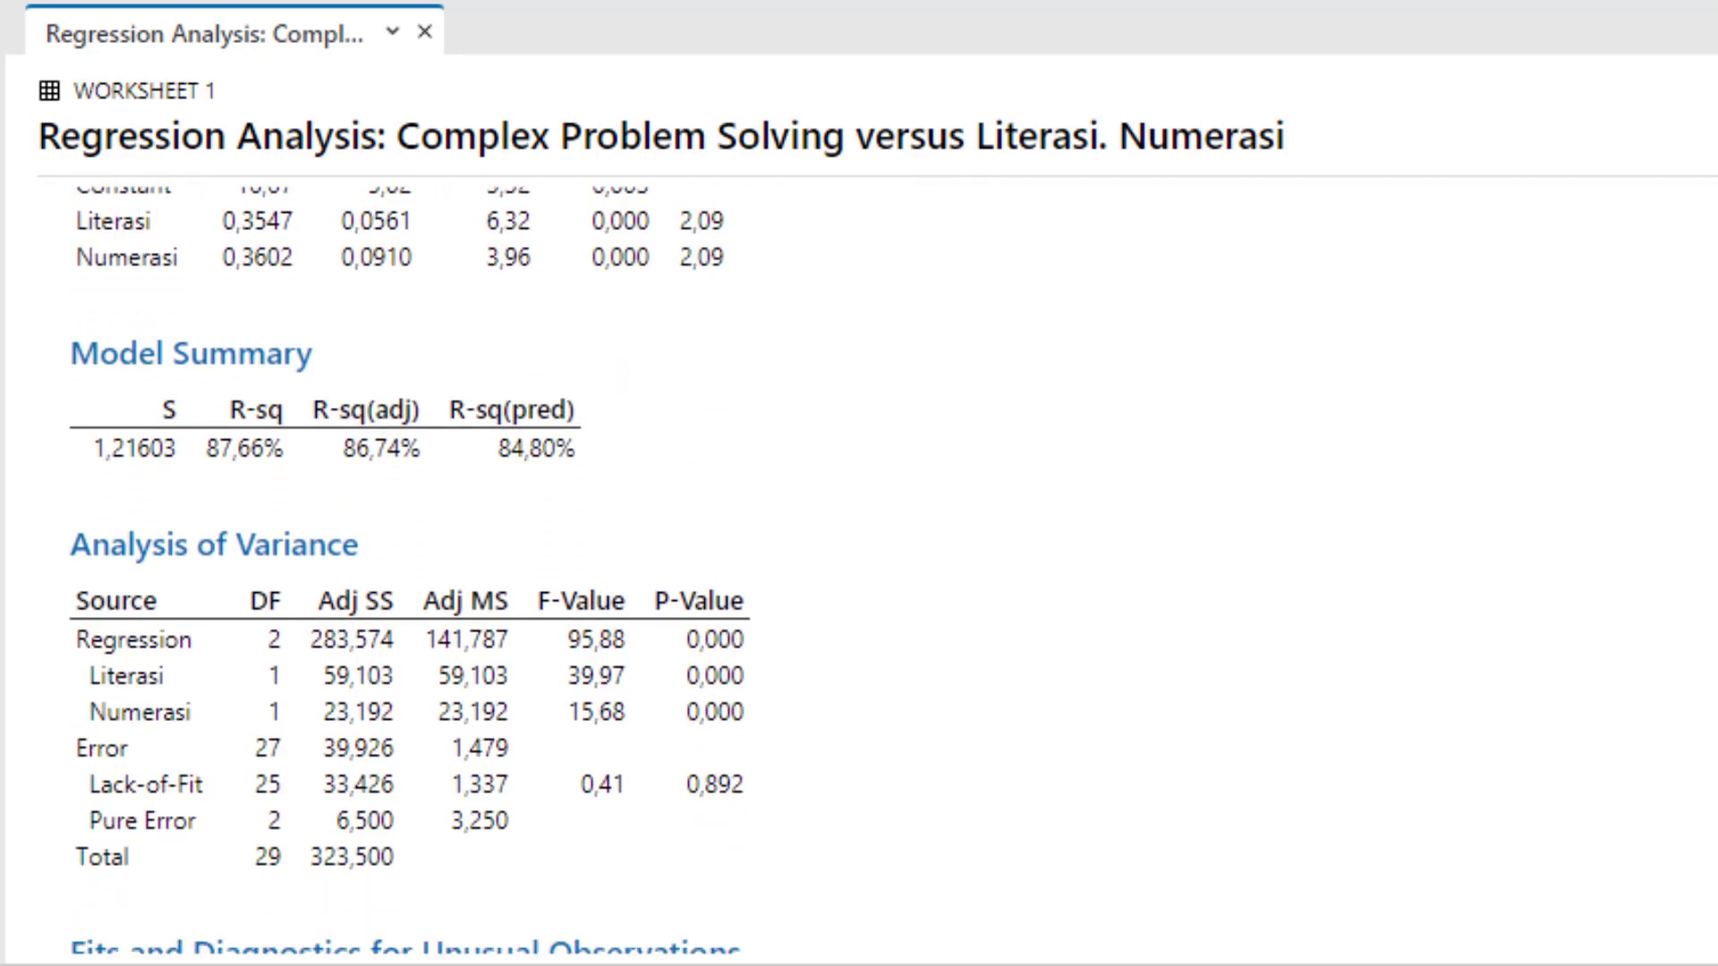
pyautogui.scroll(1, 440, 617)
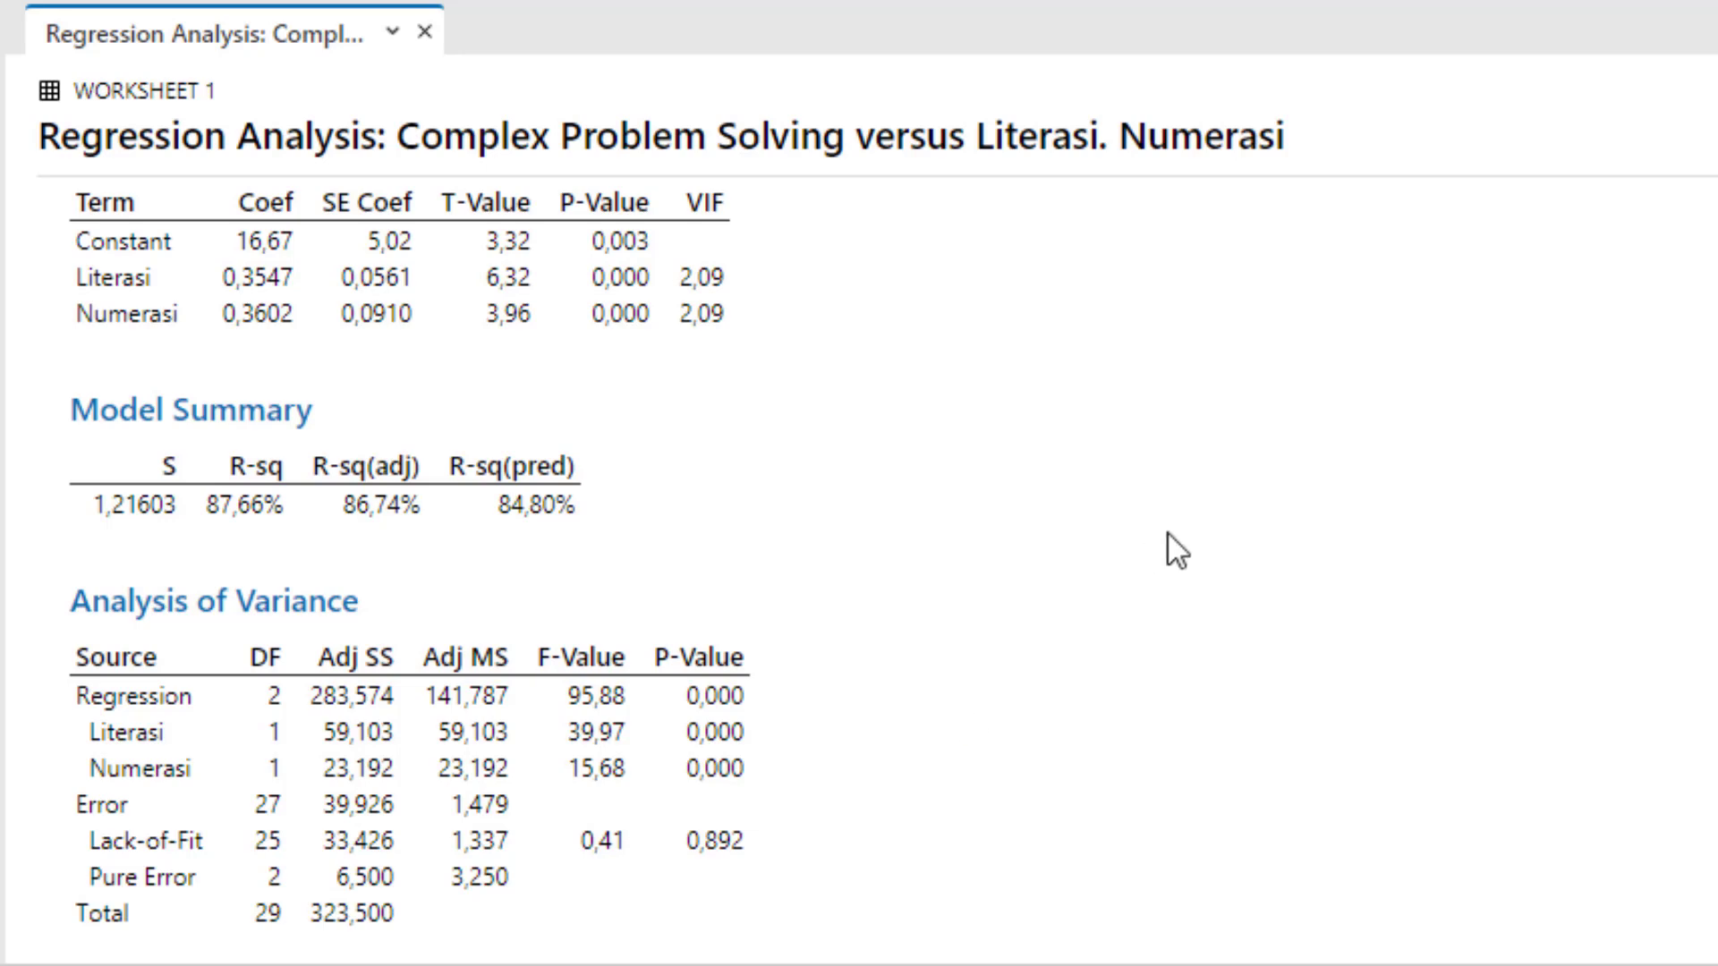
pyautogui.scroll(3, 483, 537)
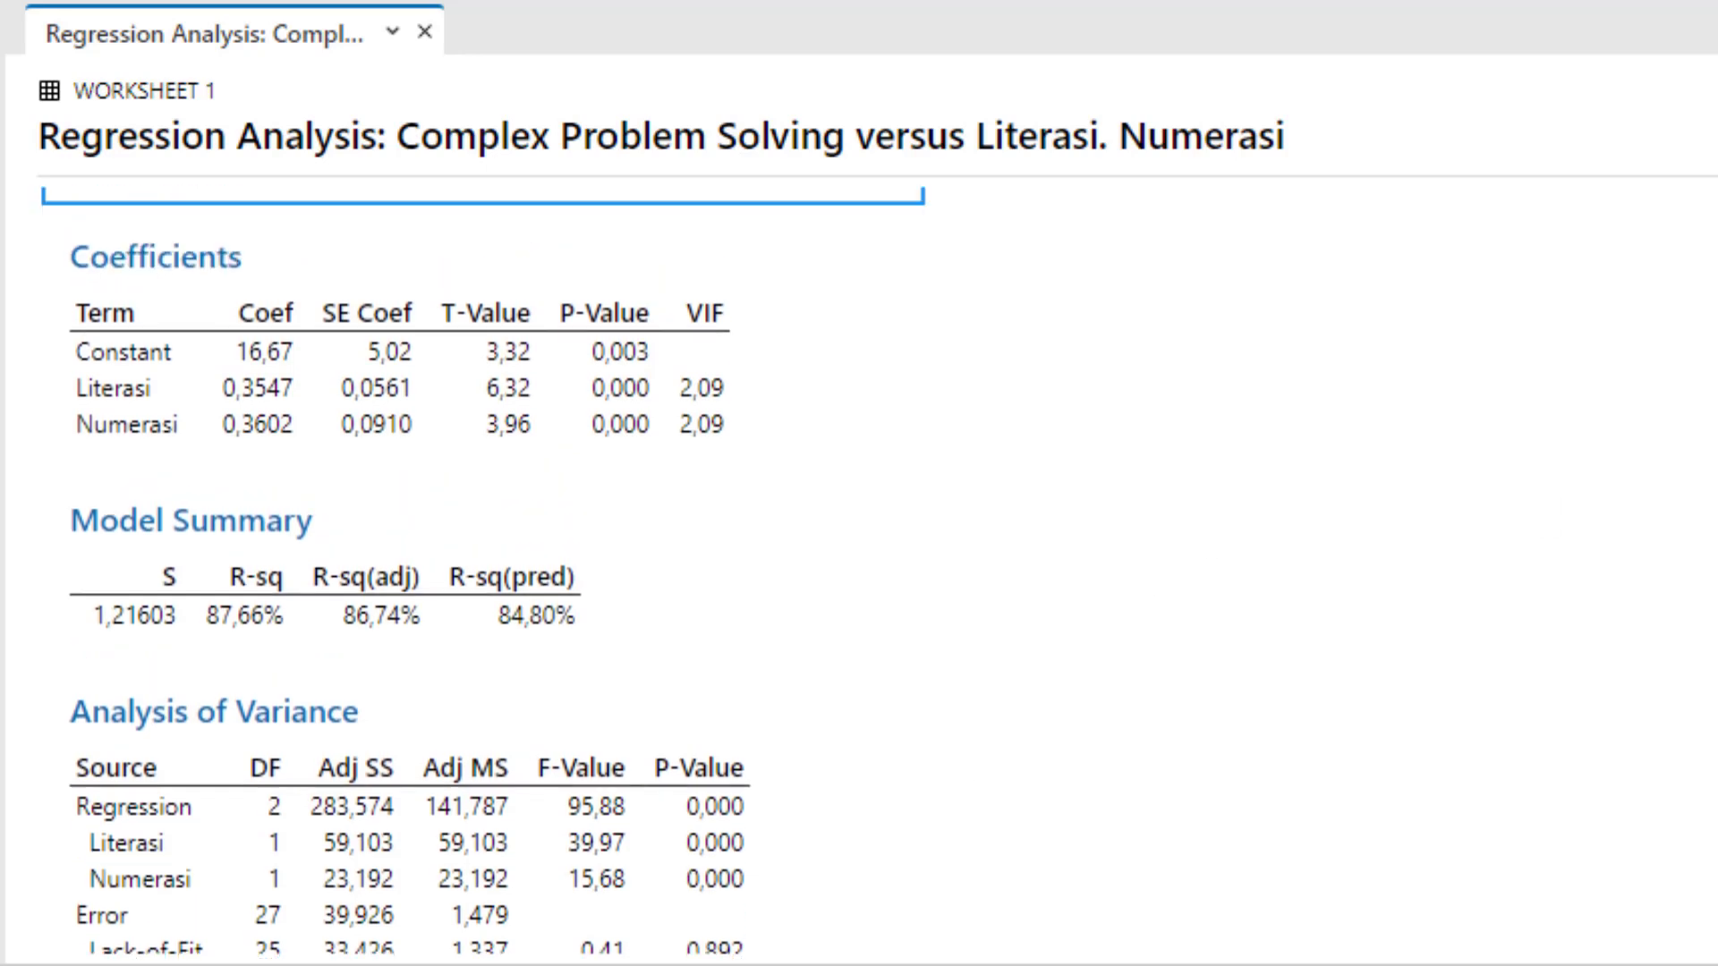